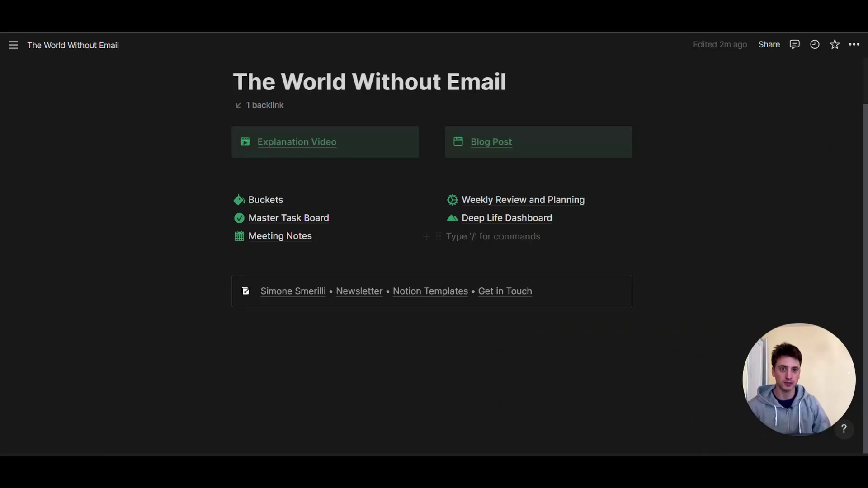
Step: Open the Master Task Board from The World Without Email page, going back once and reopening it
{"action": "left_click", "coordinate": [287, 238]}
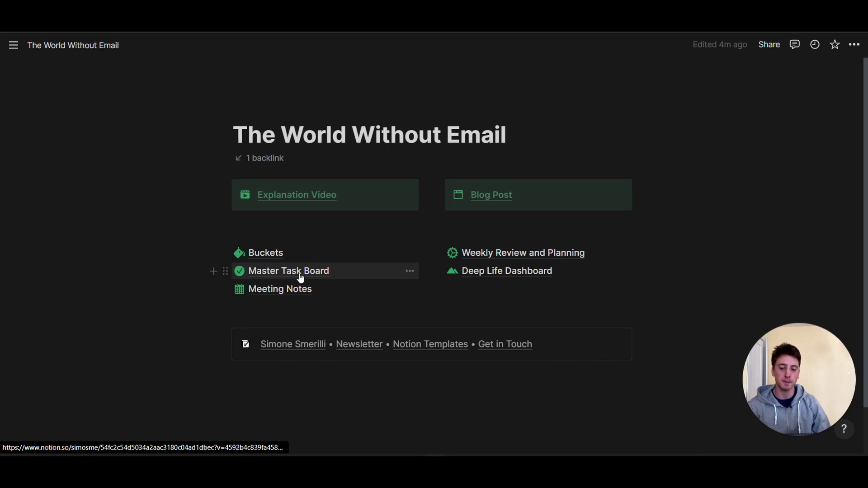
{"action": "left_click", "coordinate": [299, 272]}
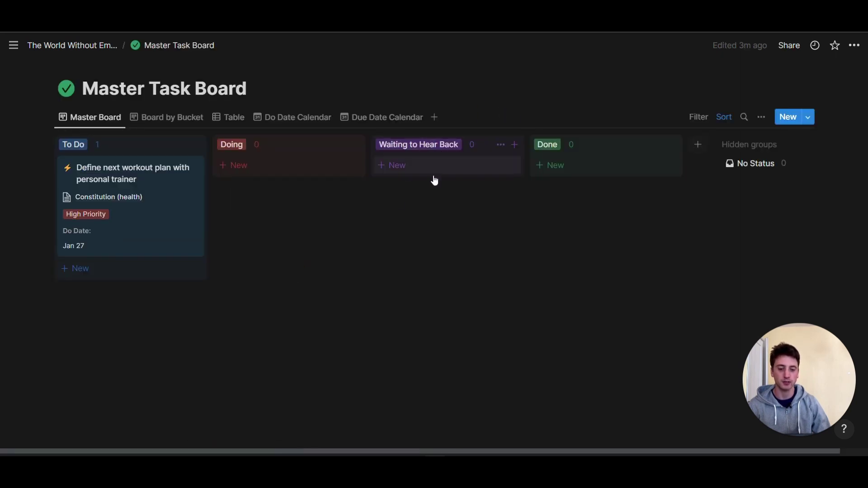
{"action": "left_click", "coordinate": [119, 47]}
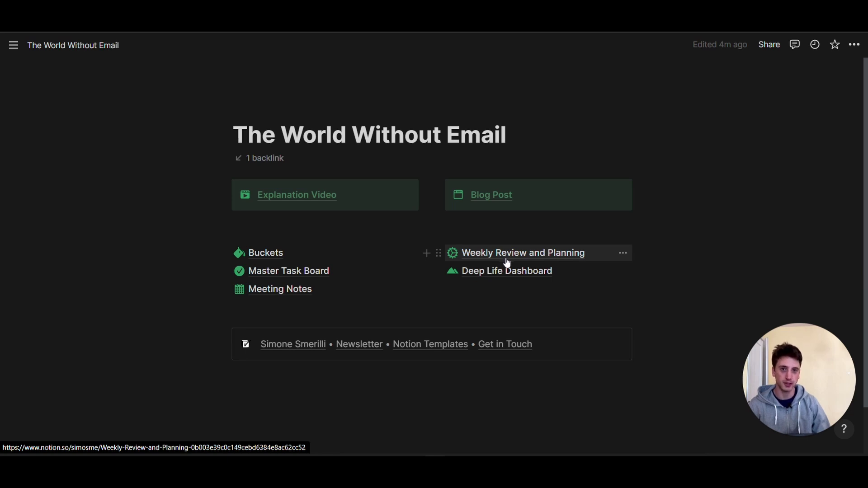
{"action": "left_click", "coordinate": [305, 274]}
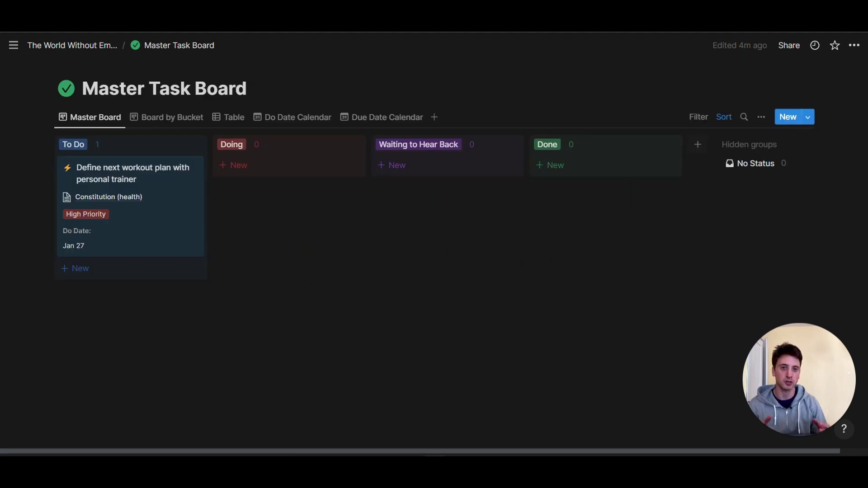
Step: On the workout task, add a Relation property linked to the Meeting Notes database
{"action": "left_click", "coordinate": [148, 188]}
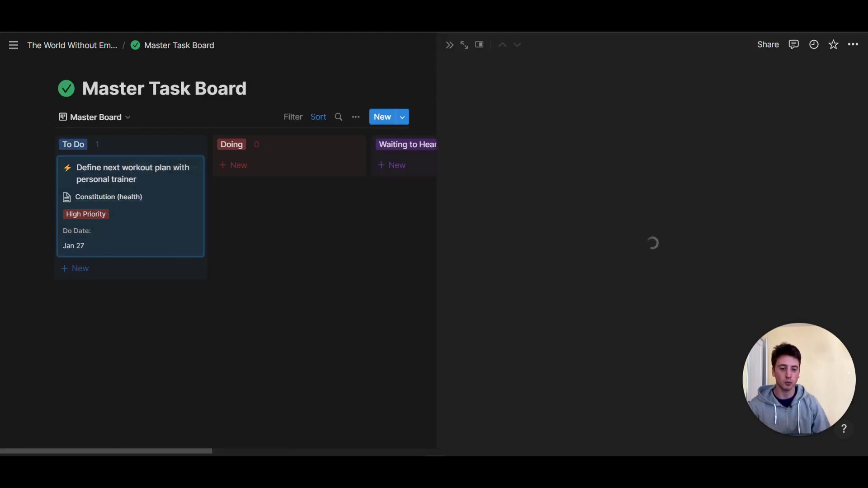
{"action": "left_click", "coordinate": [516, 247]}
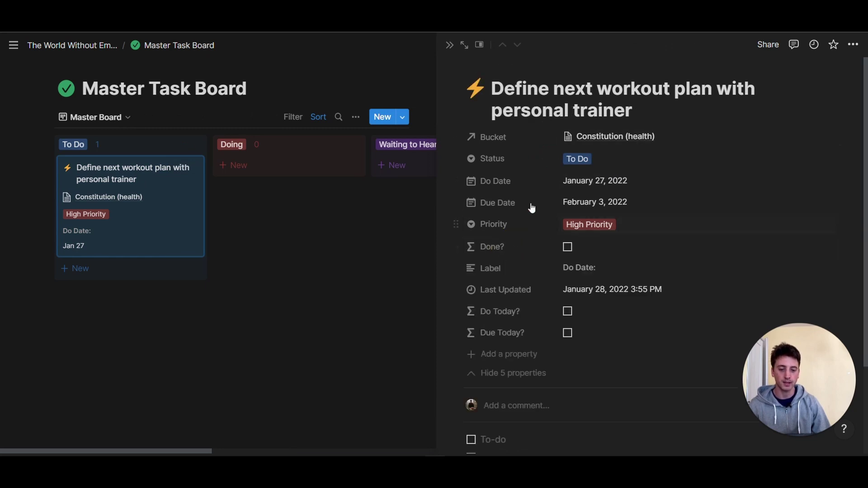
{"action": "left_click", "coordinate": [509, 354]}
{"action": "type", "text": "rela"}
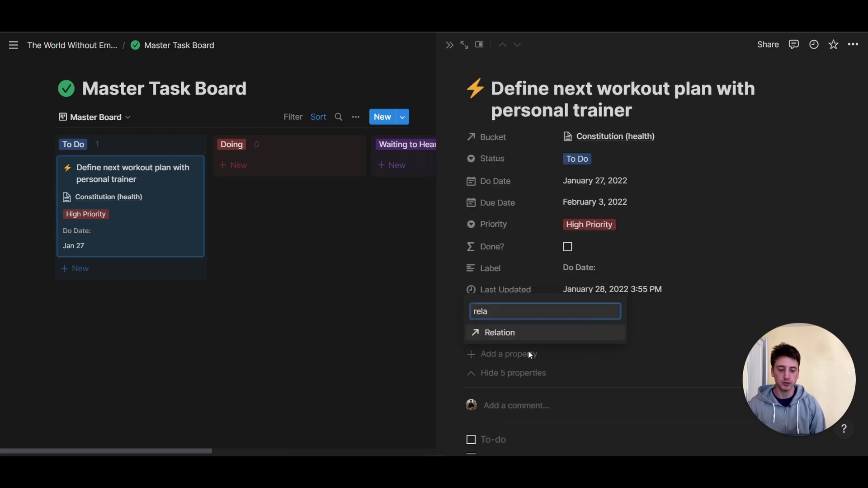
{"action": "key", "text": "Return"}
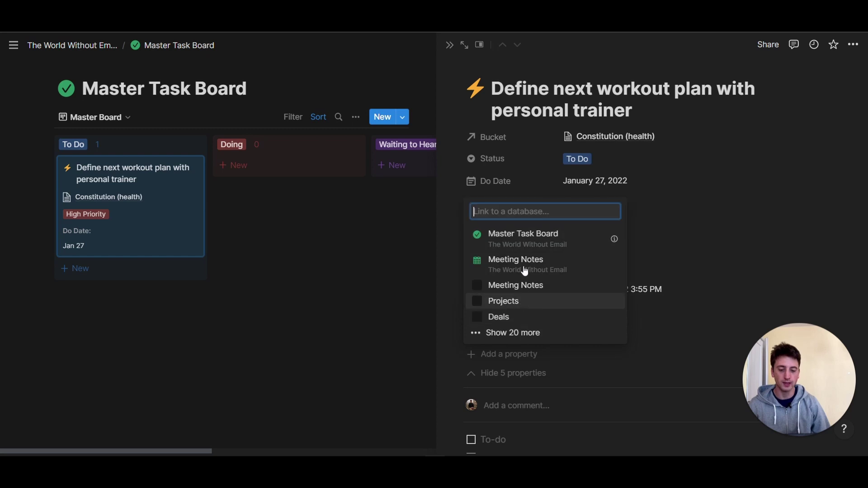
{"action": "left_click", "coordinate": [536, 264]}
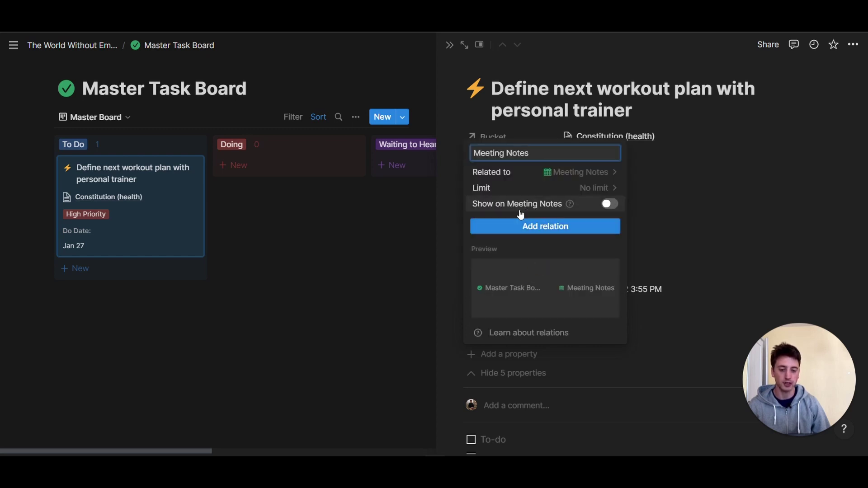
Step: Keep the relation at No limit and show it on Meeting Notes as 'Tasks'
{"action": "left_click", "coordinate": [581, 190]}
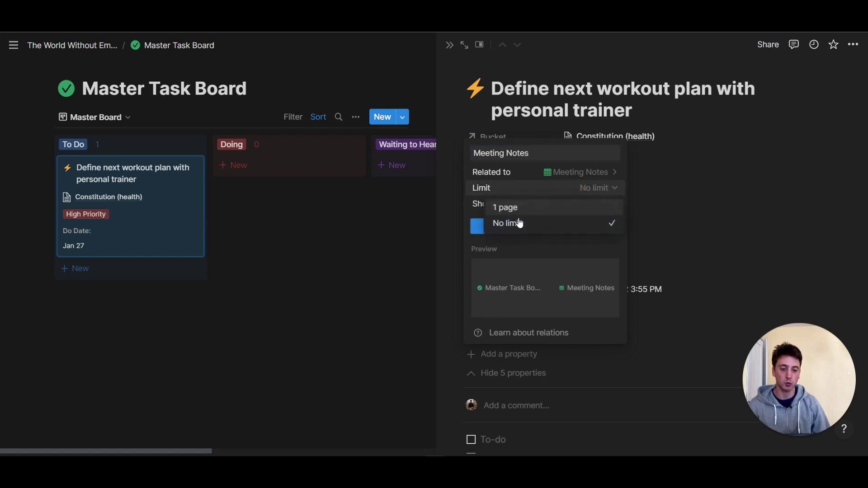
{"action": "left_click", "coordinate": [578, 192]}
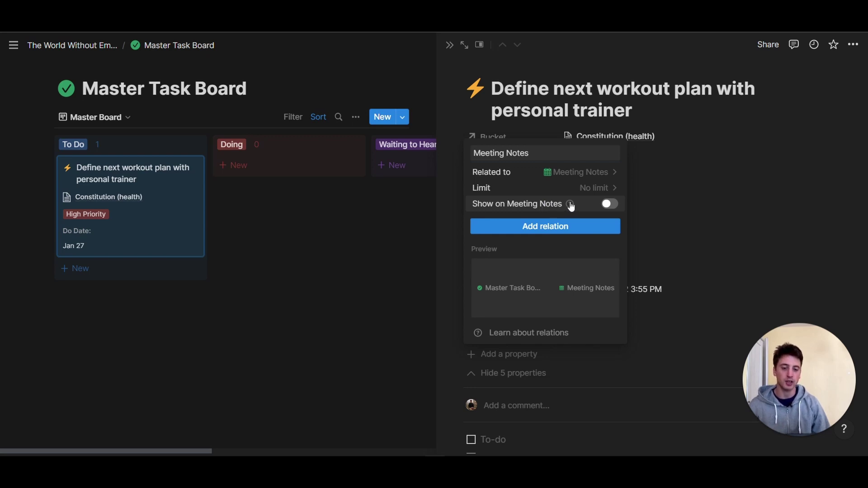
{"action": "left_click", "coordinate": [595, 204]}
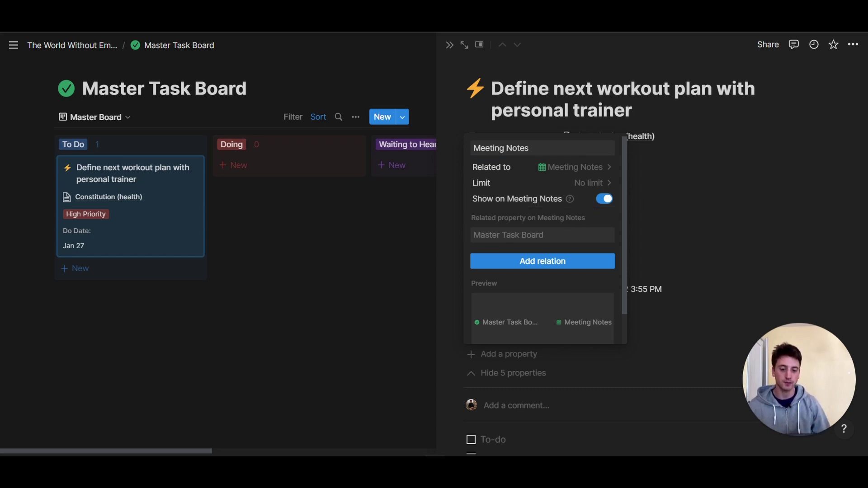
{"action": "left_click", "coordinate": [547, 265]}
{"action": "left_click", "coordinate": [479, 254]}
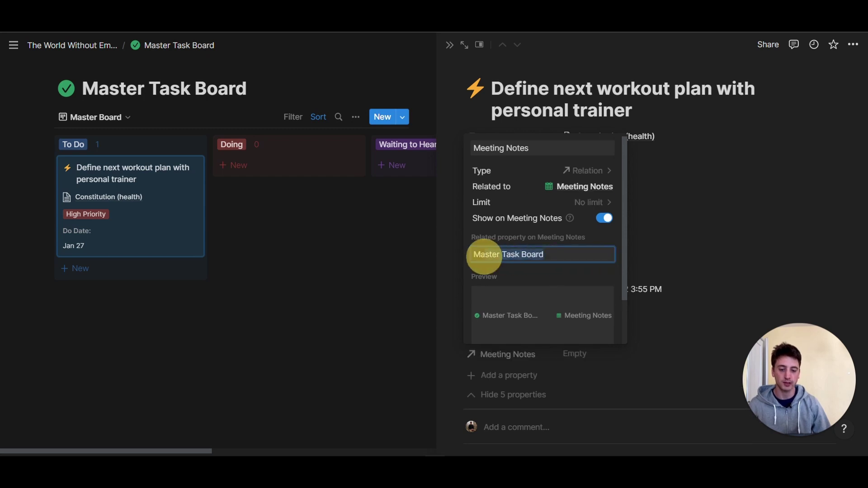
{"action": "type", "text": "Tasks"}
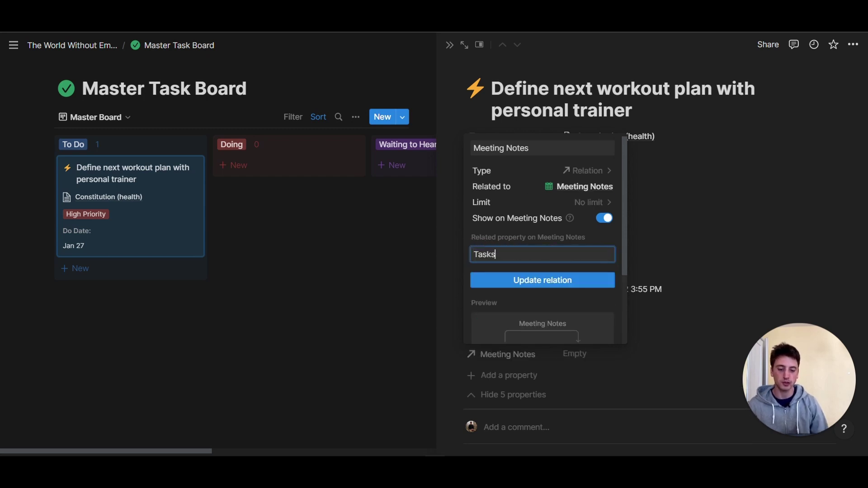
{"action": "left_click", "coordinate": [528, 283]}
{"action": "left_click", "coordinate": [733, 256]}
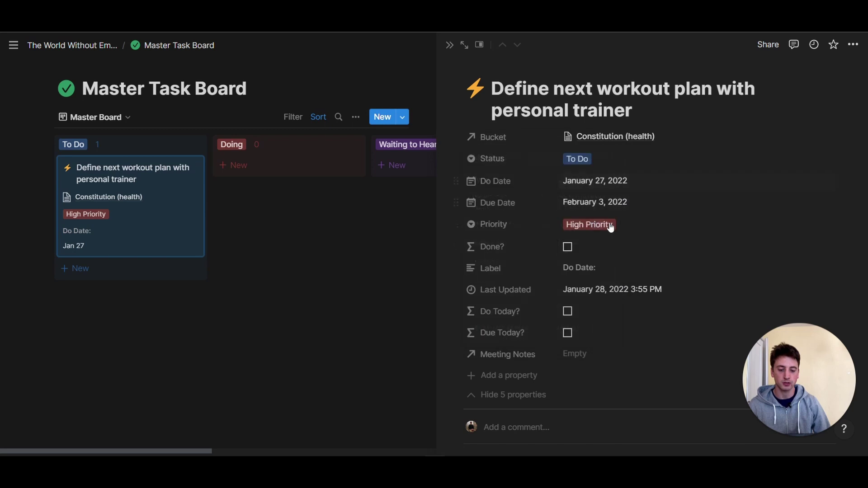
Step: Set the Meeting Notes property to Minimal display, then close the task and return to The World Without Email
{"action": "scroll", "coordinate": [520, 343], "scroll_direction": "down", "scroll_amount": 1}
{"action": "scroll", "coordinate": [529, 326], "scroll_direction": "down", "scroll_amount": 1}
{"action": "left_click", "coordinate": [523, 297]}
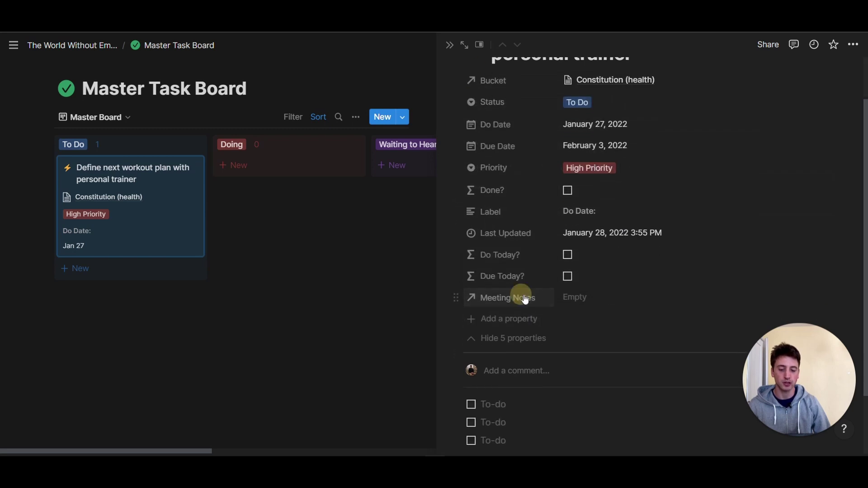
{"action": "left_click", "coordinate": [695, 256]}
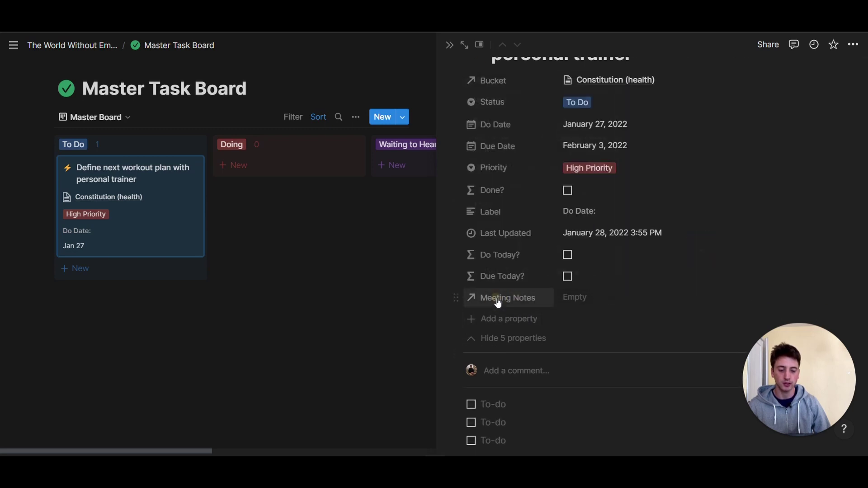
{"action": "left_click", "coordinate": [498, 297]}
{"action": "mouse_move", "coordinate": [567, 175]}
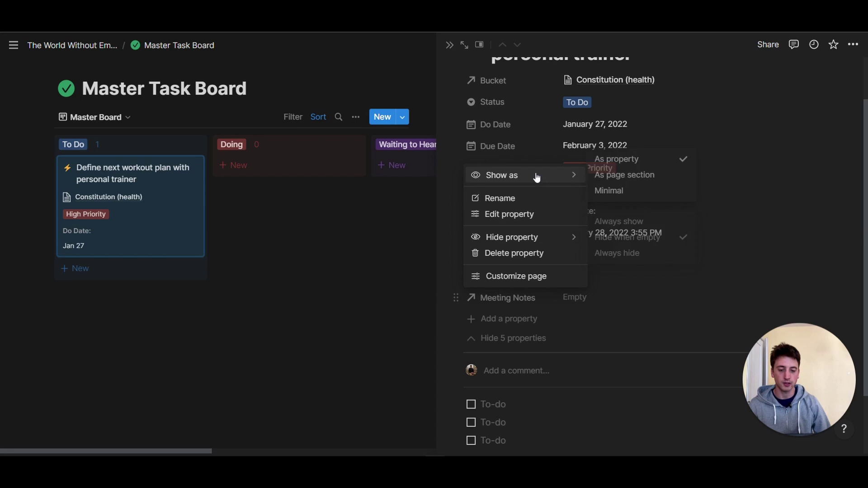
{"action": "left_click", "coordinate": [625, 192]}
{"action": "left_click", "coordinate": [525, 321]}
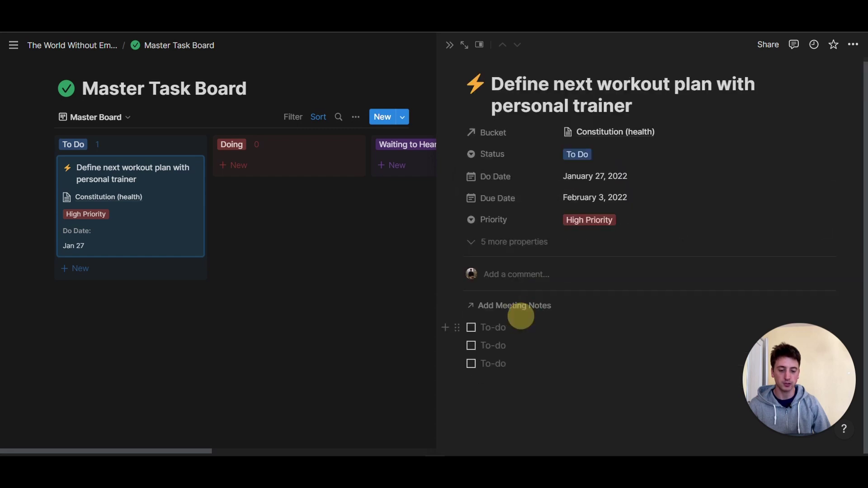
{"action": "left_click", "coordinate": [449, 44]}
{"action": "left_click", "coordinate": [83, 43]}
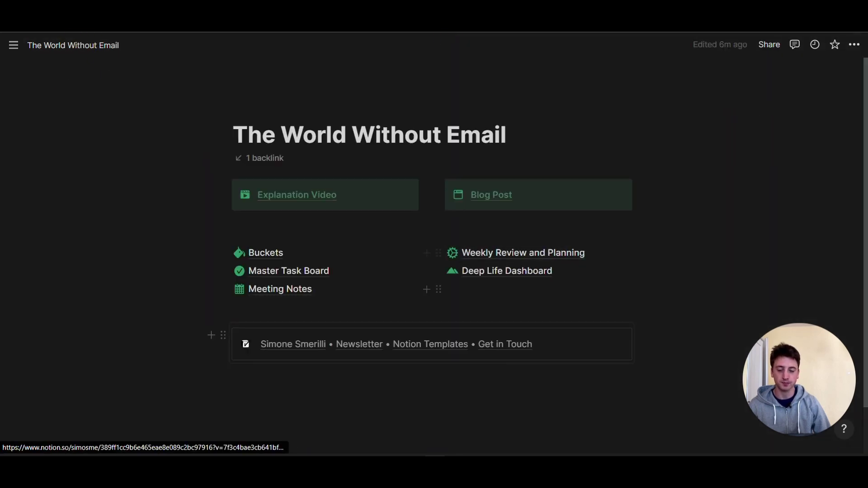
Step: Create a Meeting Notes template named 'New Meeting Notes' with a grey calendar icon
{"action": "left_click", "coordinate": [301, 291]}
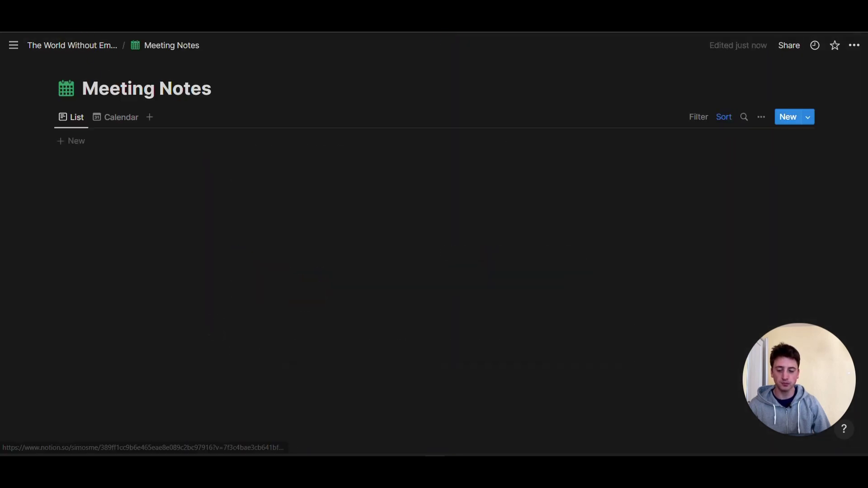
{"action": "left_click", "coordinate": [808, 119]}
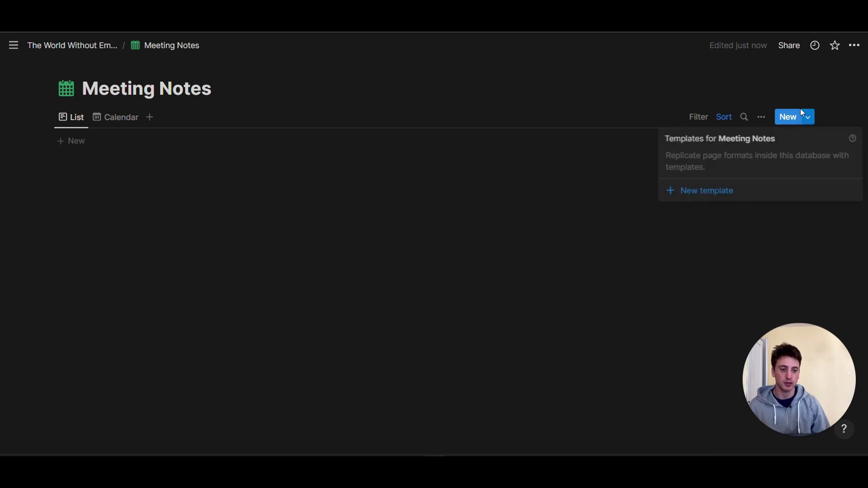
{"action": "left_click", "coordinate": [749, 190]}
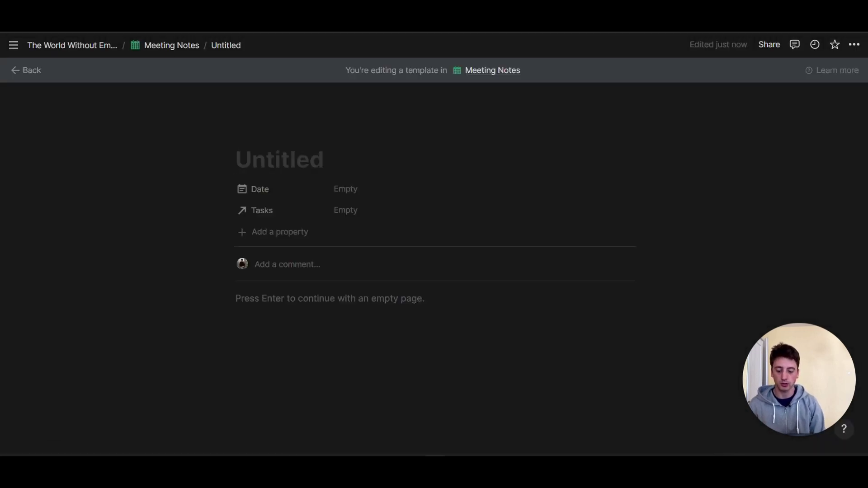
{"action": "type", "text": "New Meeting Notes"}
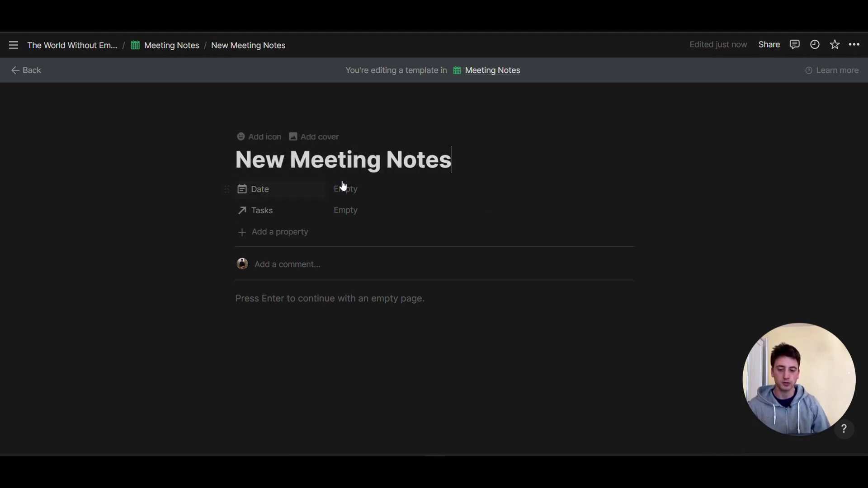
{"action": "left_click", "coordinate": [256, 136]}
{"action": "left_click", "coordinate": [259, 162]}
{"action": "left_click", "coordinate": [192, 196]}
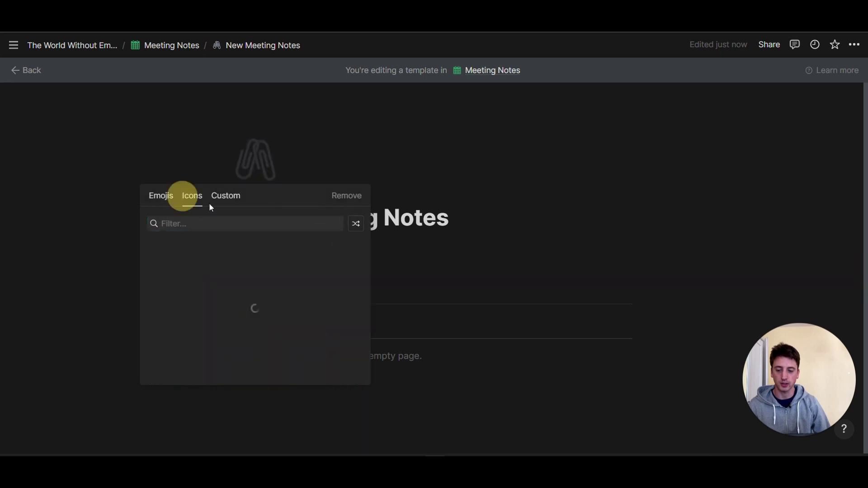
{"action": "left_click", "coordinate": [260, 270]}
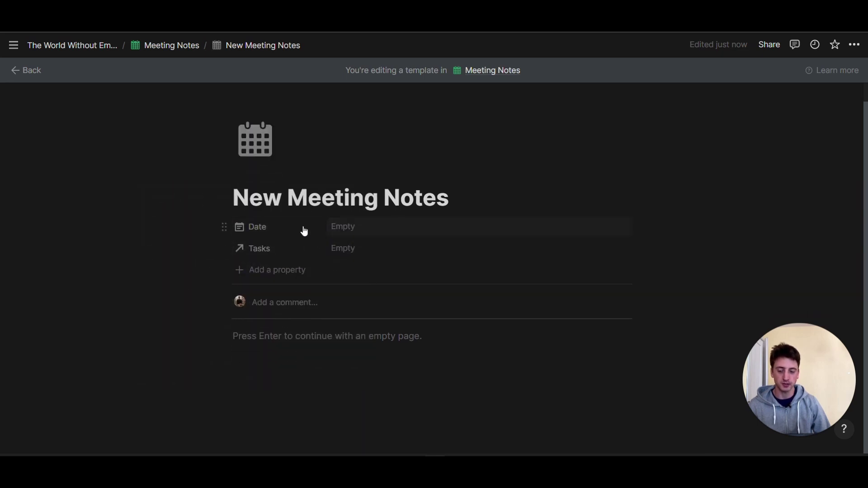
Step: Leave Date empty and display the Tasks relation inline in the template body
{"action": "left_click", "coordinate": [382, 226]}
{"action": "left_click", "coordinate": [298, 290]}
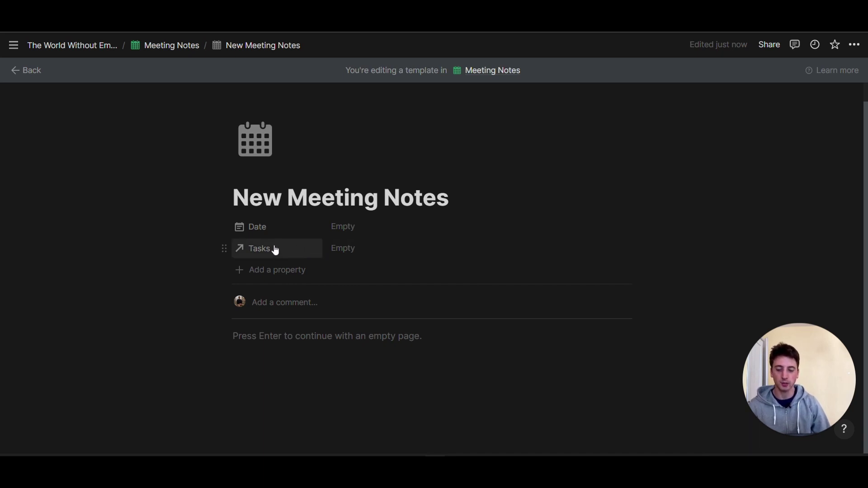
{"action": "left_click", "coordinate": [292, 251]}
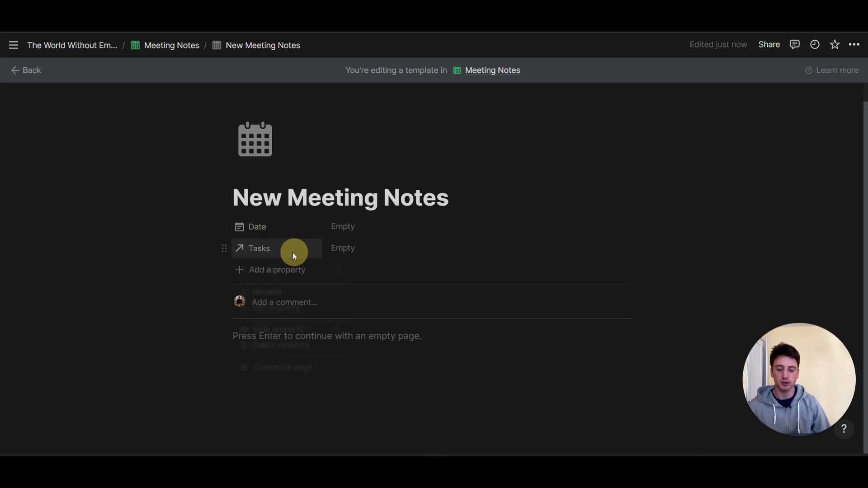
{"action": "mouse_move", "coordinate": [297, 273]}
{"action": "left_click", "coordinate": [393, 285]}
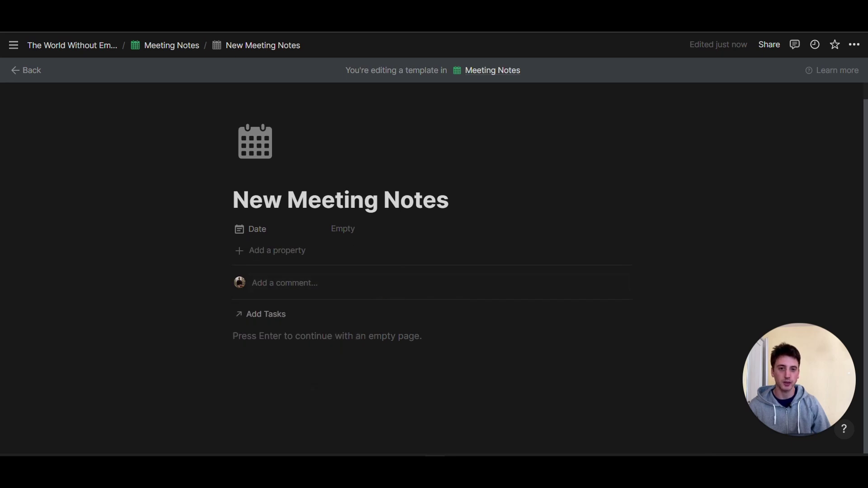
{"action": "left_click", "coordinate": [388, 338]}
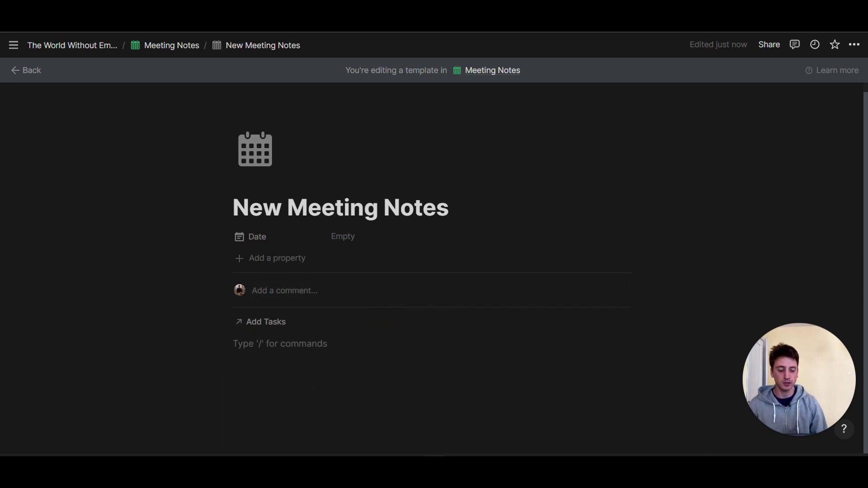
Step: Add a 'Notes' Heading 2 followed by an empty bullet
{"action": "type", "text": "/h2"}
{"action": "key", "text": "Return"}
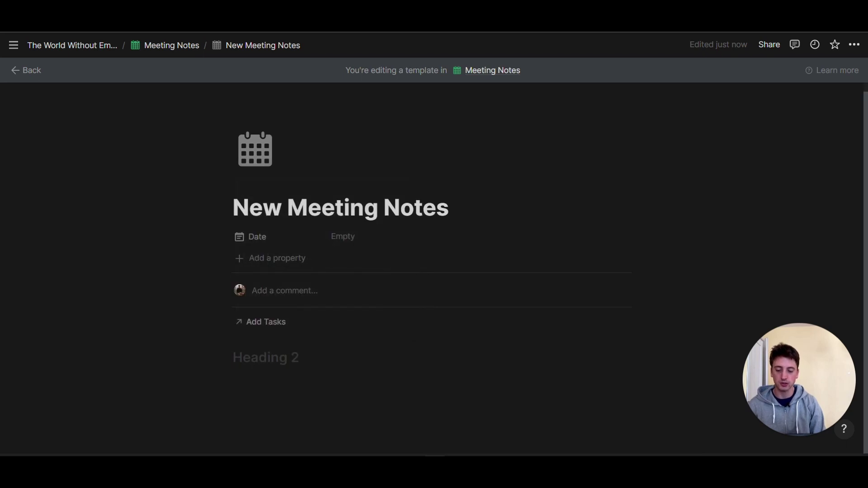
{"action": "type", "text": "Notes"}
{"action": "key", "text": "Return"}
{"action": "type", "text": "-"}
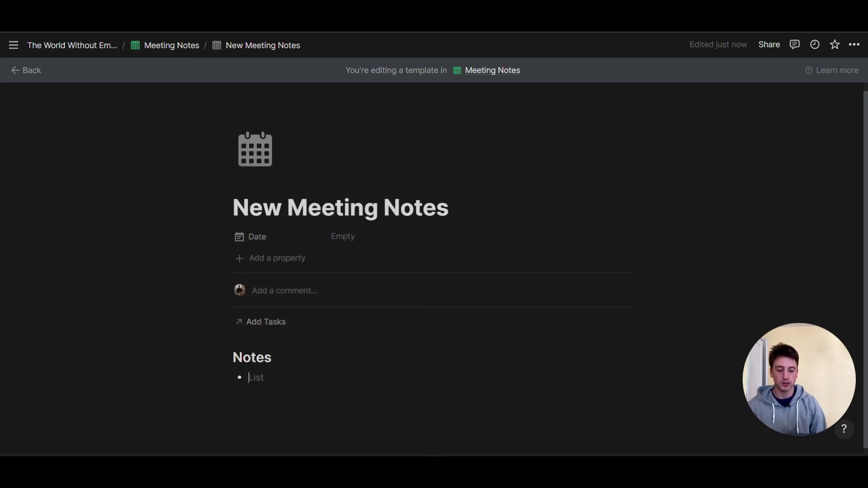
{"action": "scroll", "coordinate": [304, 369], "scroll_direction": "down", "scroll_amount": 1}
Step: Add an 'Action Items' Heading 2 below the bullet with an empty line beneath it
{"action": "left_click", "coordinate": [305, 368]}
{"action": "type", "text": "/"}
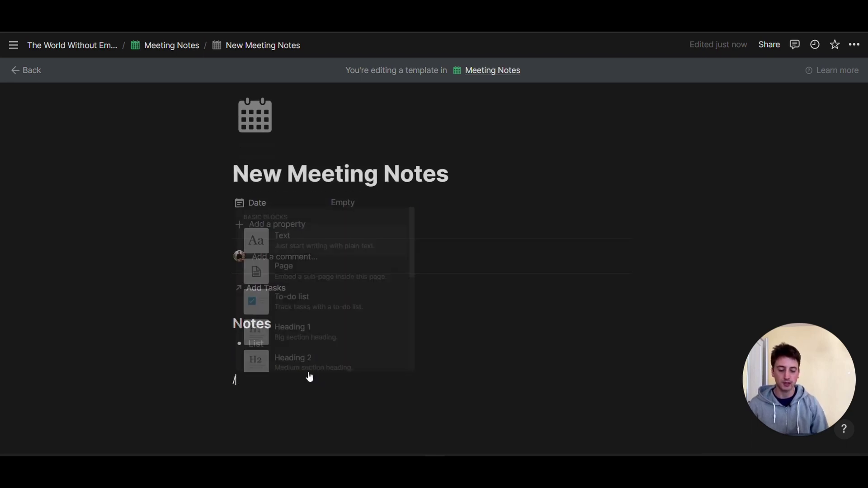
{"action": "left_click", "coordinate": [310, 369]}
{"action": "type", "text": "Action"}
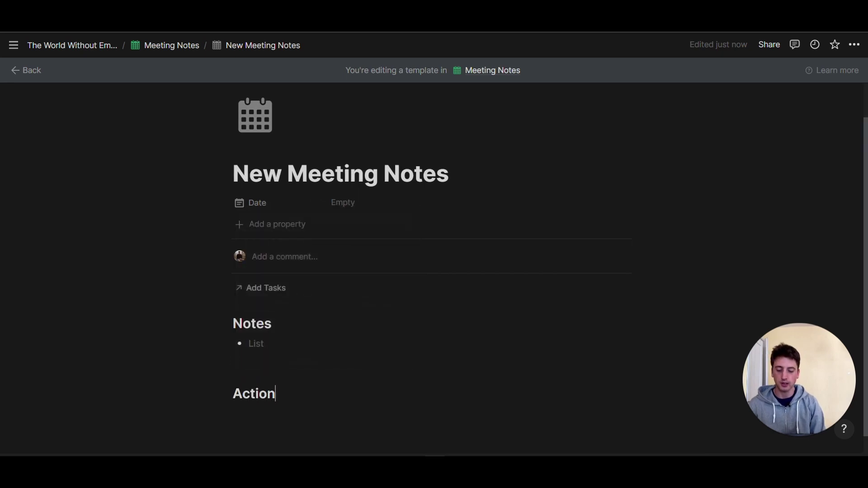
{"action": "type", "text": " Items7"}
{"action": "key", "text": "BackSpace"}
{"action": "key", "text": "Return"}
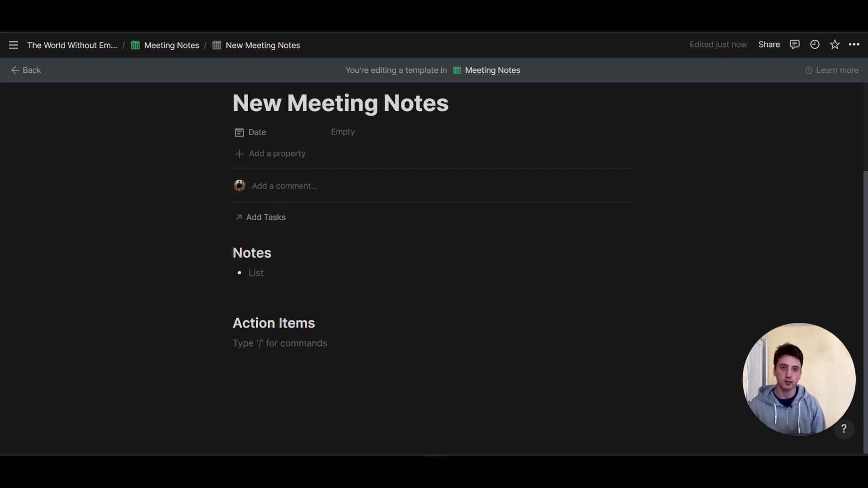
{"action": "type", "text": "/linked"}
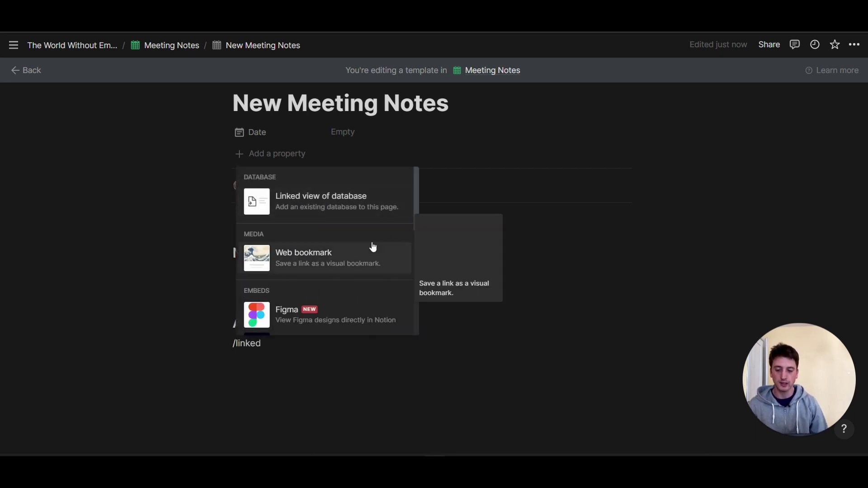
Step: Insert a linked view of Master Task Board copying its Table view, with the database title hidden
{"action": "left_click", "coordinate": [323, 196]}
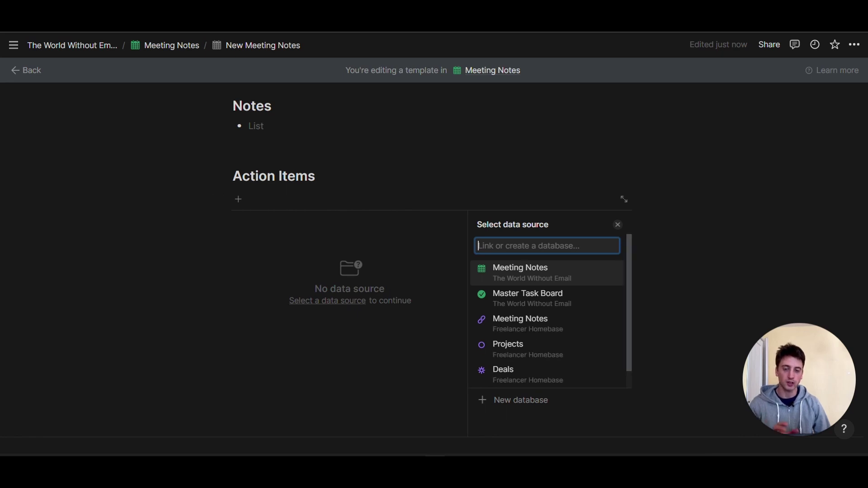
{"action": "left_click", "coordinate": [541, 295]}
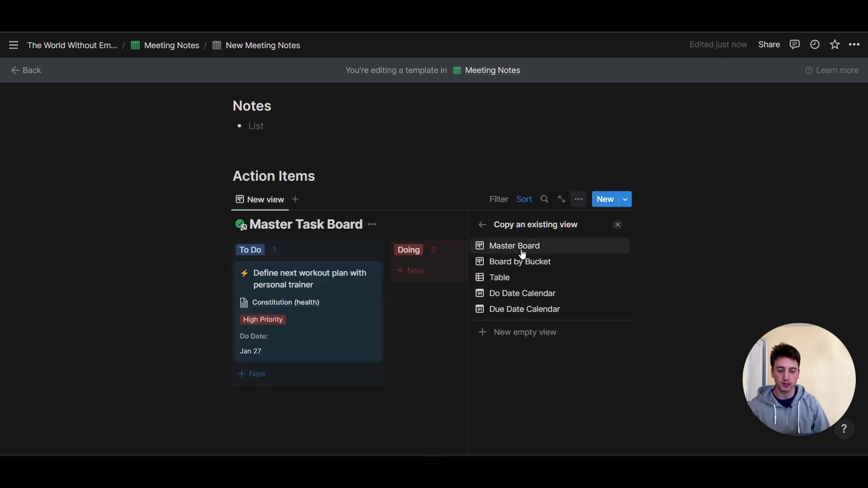
{"action": "left_click", "coordinate": [520, 277]}
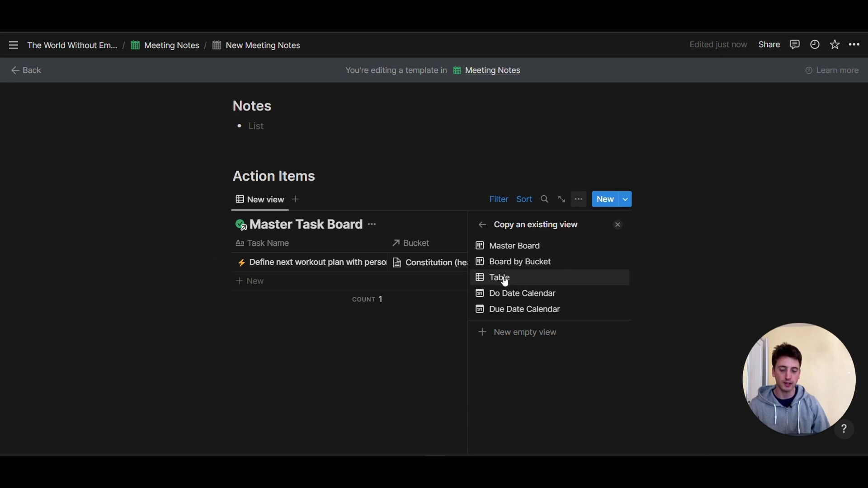
{"action": "left_click", "coordinate": [502, 279]}
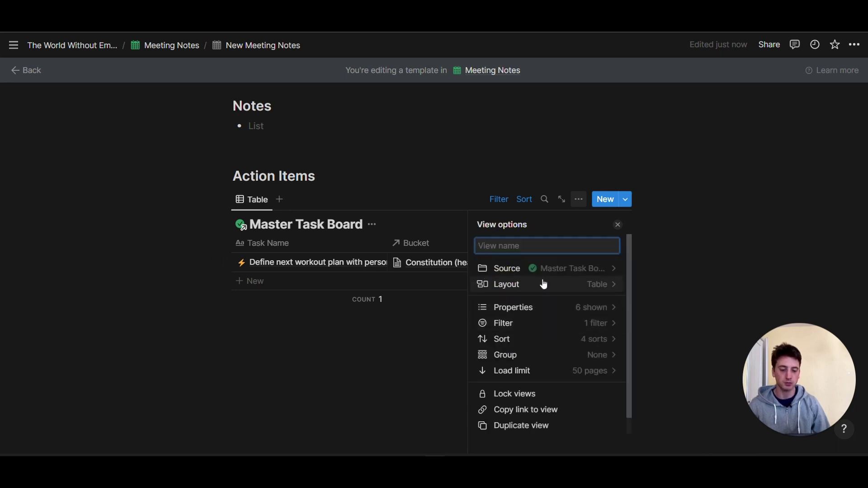
{"action": "left_click", "coordinate": [517, 289]}
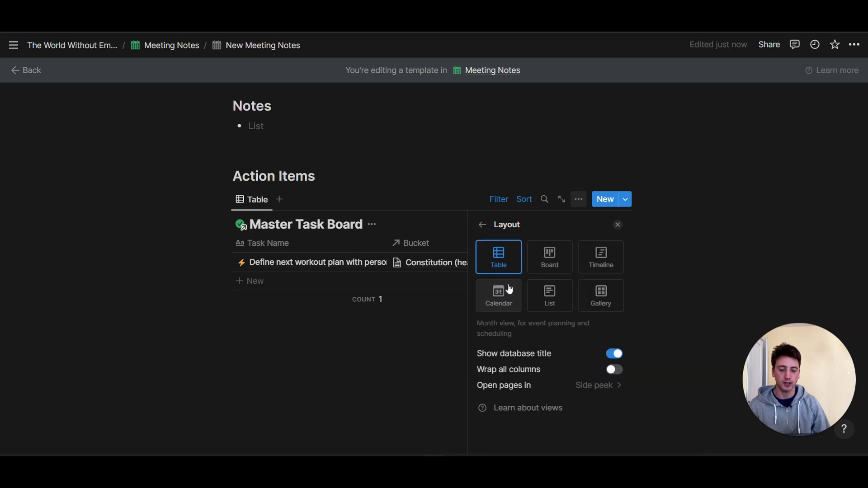
{"action": "left_click", "coordinate": [609, 354]}
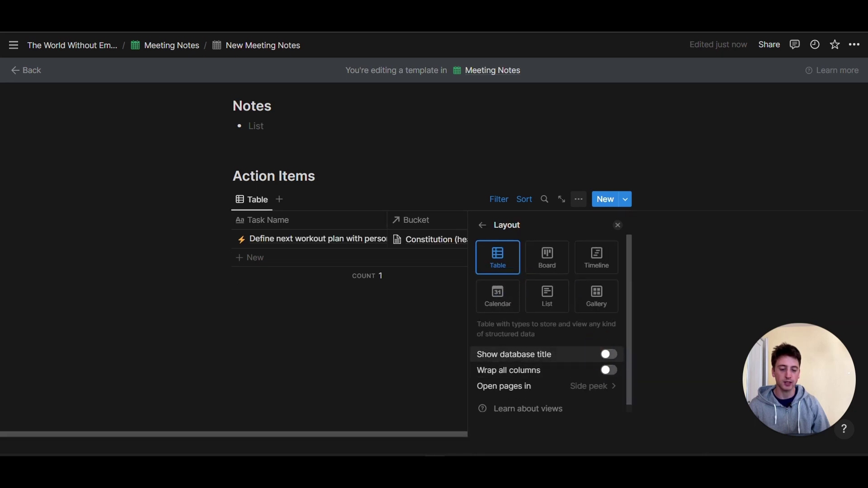
{"action": "left_click", "coordinate": [482, 225]}
Step: Change the filter to Meeting Notes contains New Meeting Notes and save it for everyone
{"action": "left_click", "coordinate": [535, 321]}
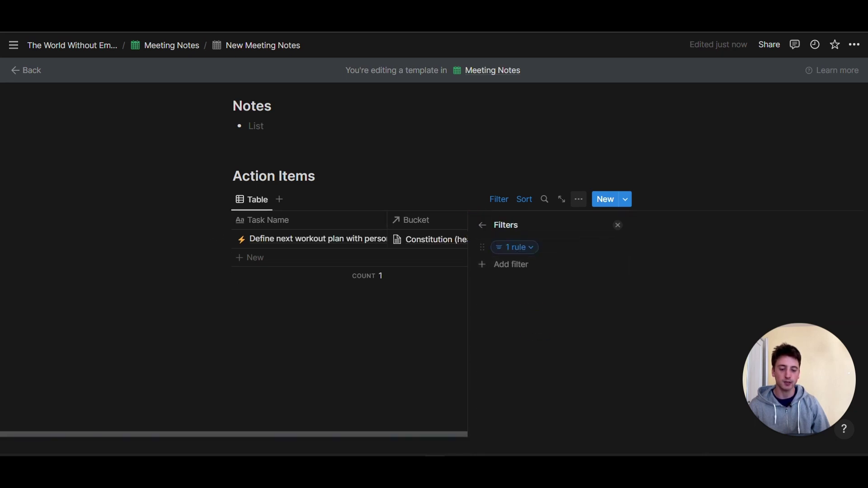
{"action": "left_click", "coordinate": [514, 247]}
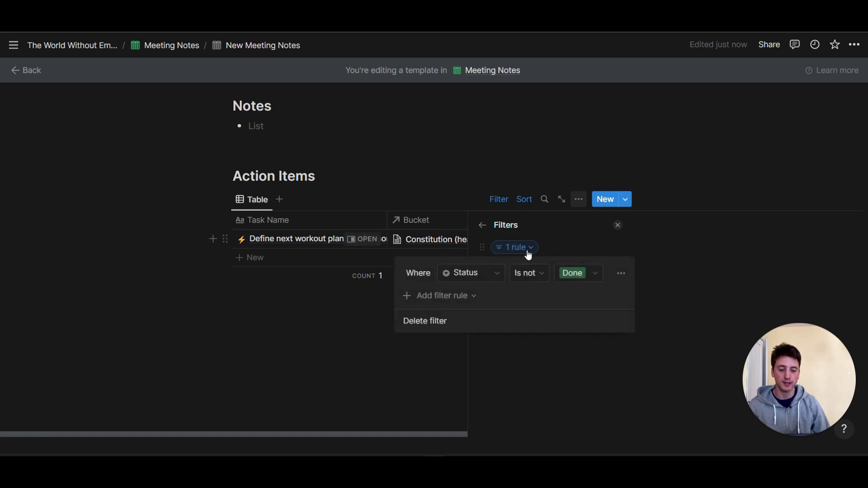
{"action": "left_click", "coordinate": [501, 272]}
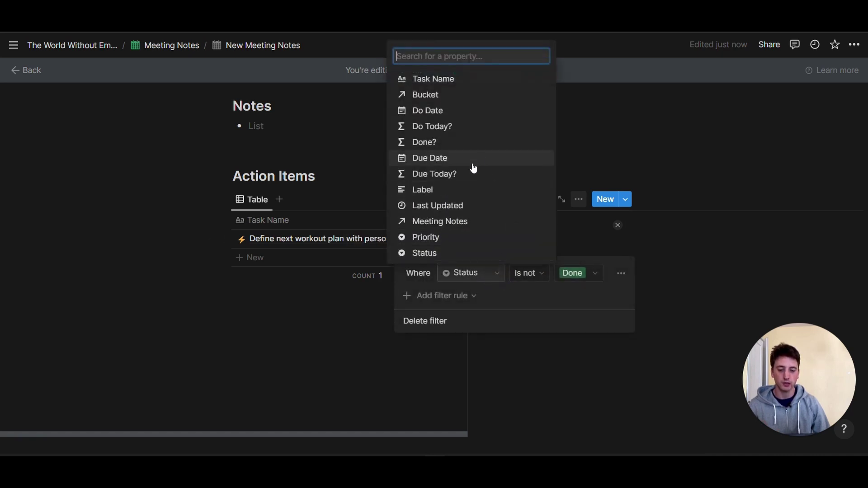
{"action": "left_click", "coordinate": [458, 226]}
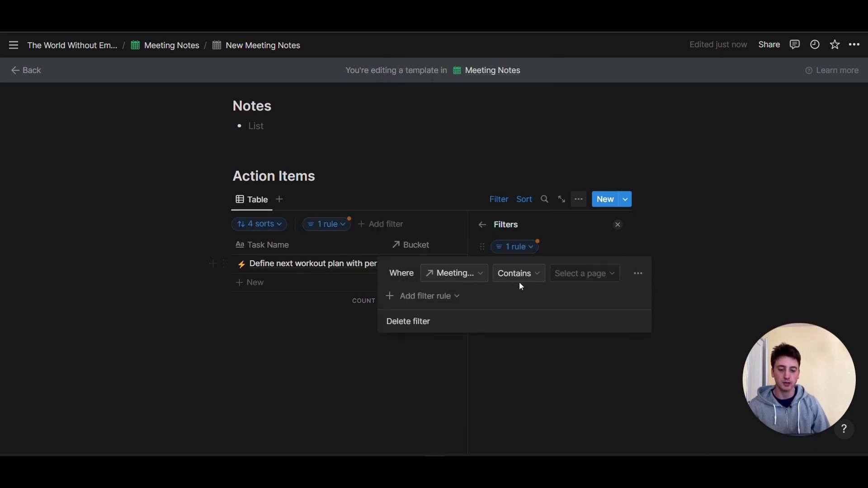
{"action": "left_click", "coordinate": [587, 273]}
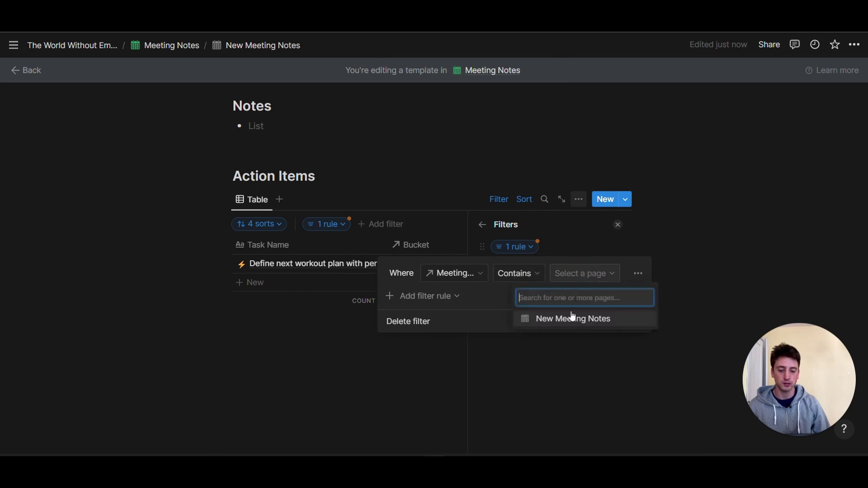
{"action": "left_click", "coordinate": [572, 316]}
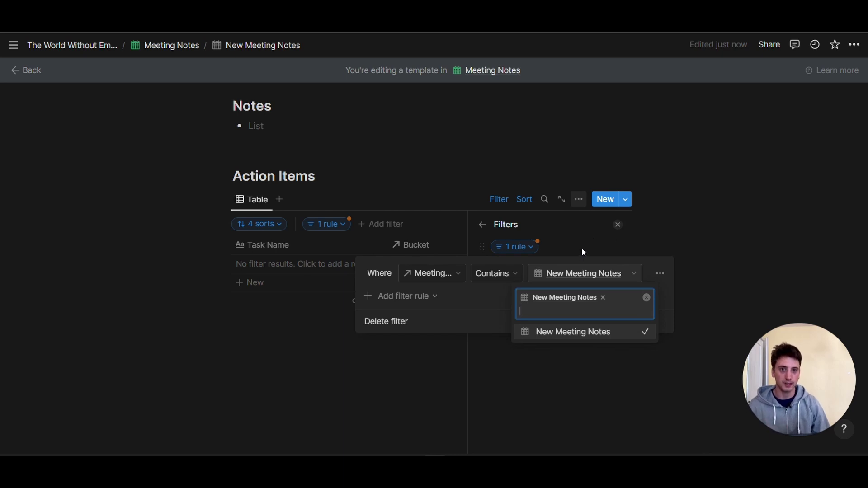
{"action": "left_click", "coordinate": [561, 240]}
{"action": "left_click", "coordinate": [520, 239]}
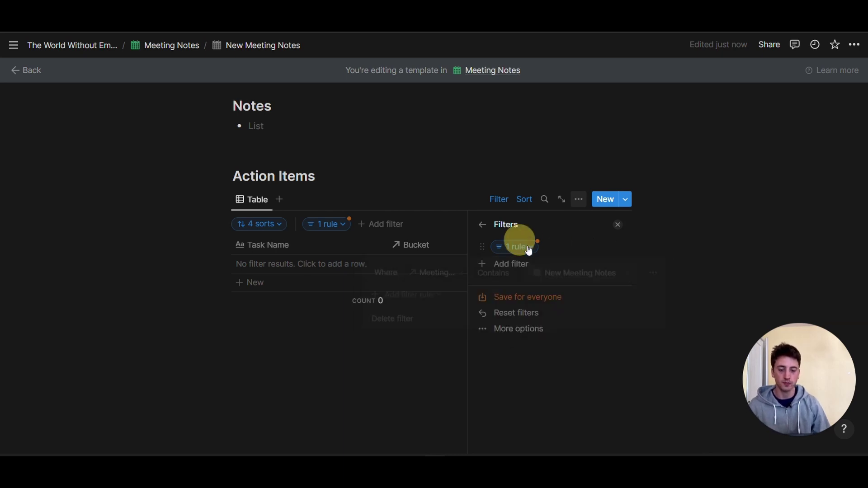
{"action": "left_click", "coordinate": [540, 295]}
Step: Hide the Bucket column in the Action Items table's properties
{"action": "scroll", "coordinate": [445, 197], "scroll_direction": "up", "scroll_amount": 1}
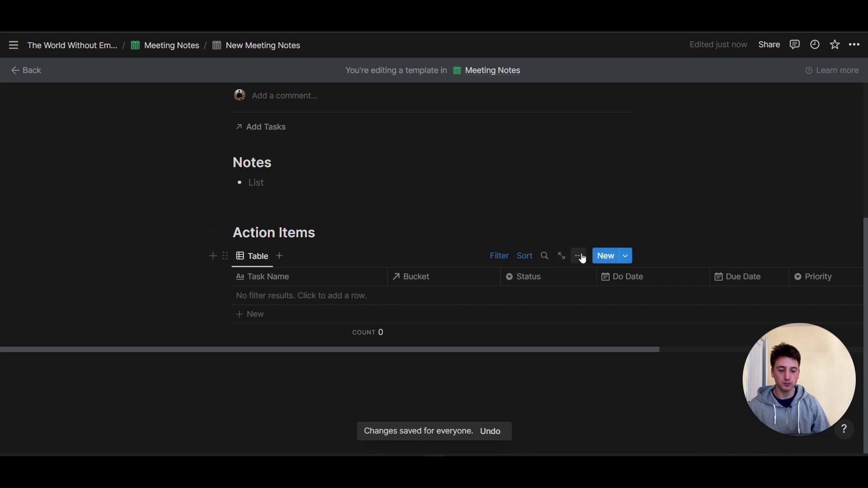
{"action": "left_click", "coordinate": [579, 256]}
{"action": "left_click", "coordinate": [565, 364]}
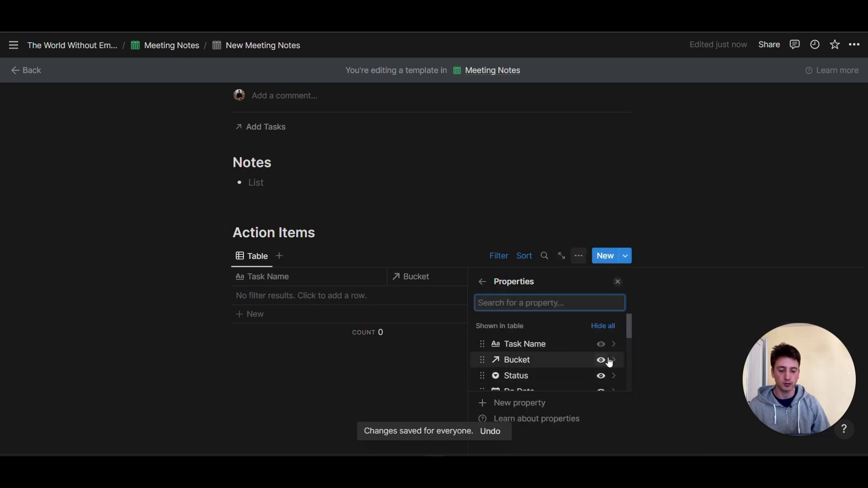
{"action": "scroll", "coordinate": [600, 361], "scroll_direction": "down", "scroll_amount": 5}
{"action": "scroll", "coordinate": [601, 362], "scroll_direction": "up", "scroll_amount": 5}
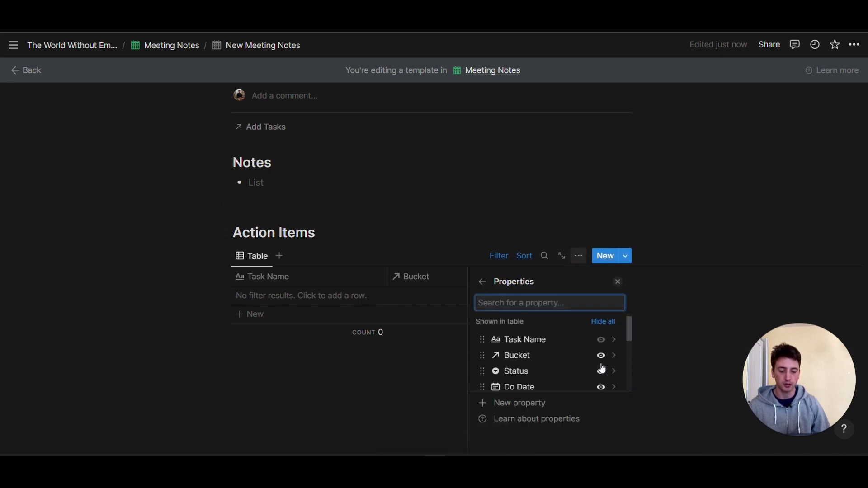
{"action": "left_click", "coordinate": [601, 360]}
{"action": "left_click", "coordinate": [430, 240]}
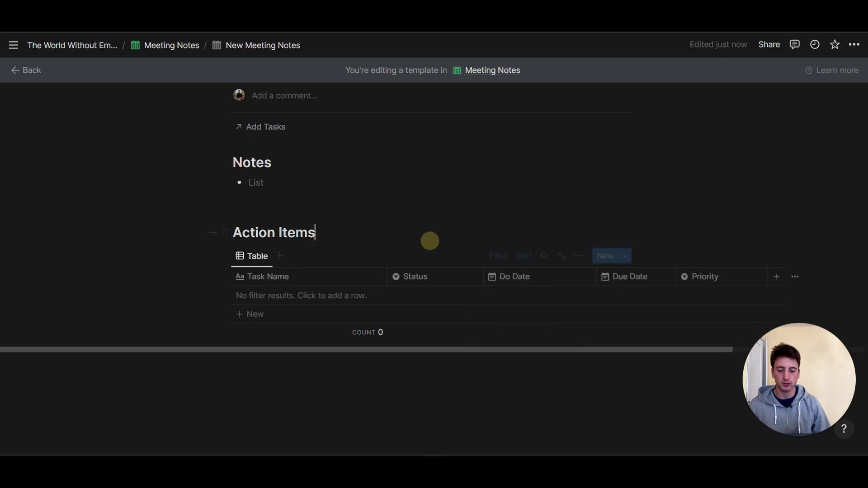
Step: Turn on Full width for the New Meeting Notes template page
{"action": "left_click", "coordinate": [854, 45]}
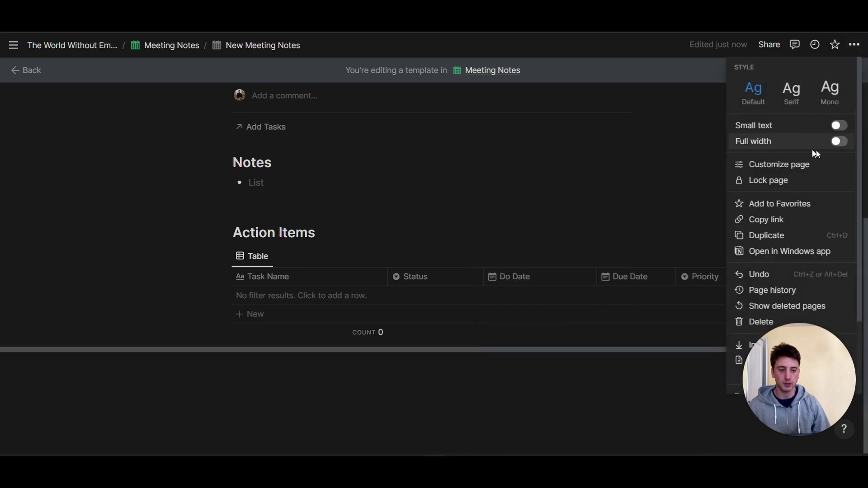
{"action": "left_click", "coordinate": [838, 142]}
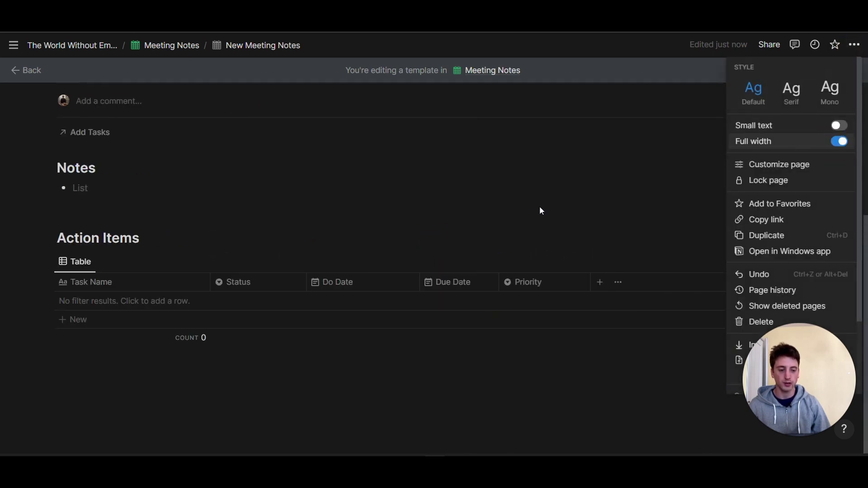
{"action": "left_click", "coordinate": [440, 238]}
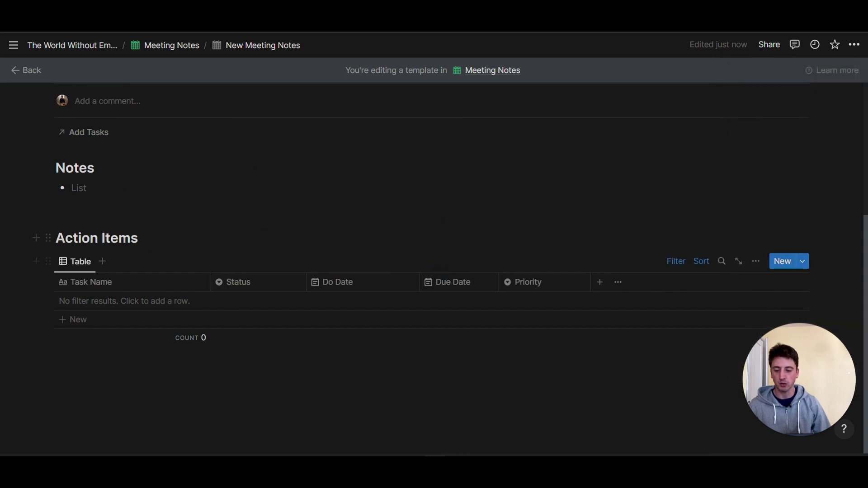
Step: Set New Meeting Notes as the default template for all Meeting Notes views
{"action": "left_click", "coordinate": [174, 47]}
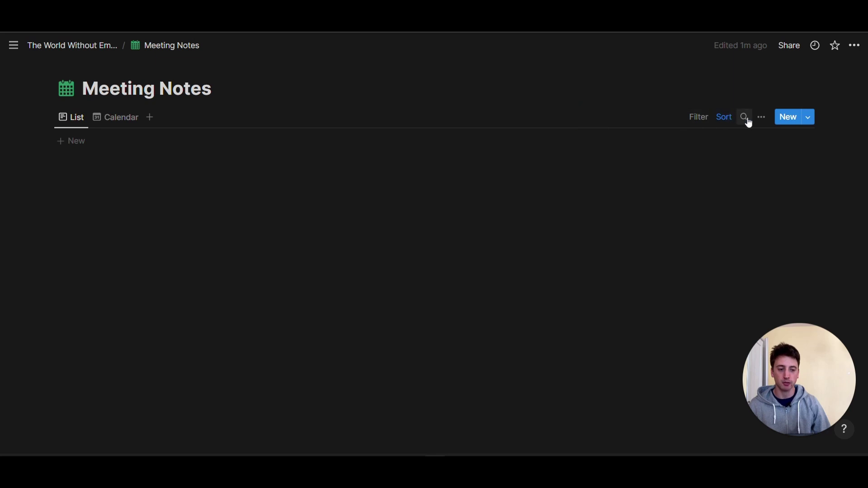
{"action": "left_click", "coordinate": [808, 118]}
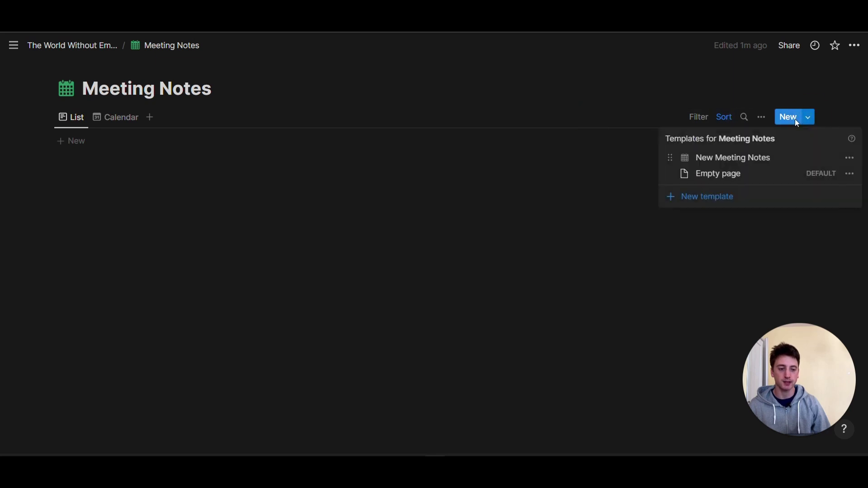
{"action": "left_click", "coordinate": [850, 157]}
{"action": "left_click", "coordinate": [771, 134]}
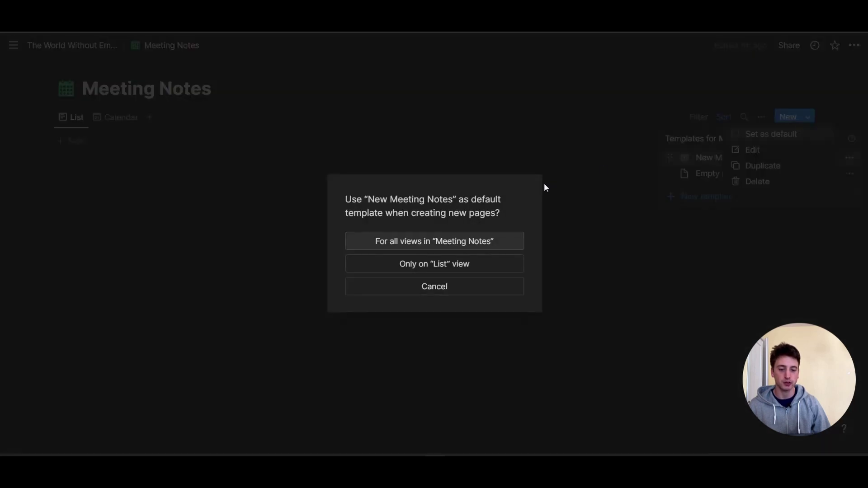
{"action": "left_click", "coordinate": [463, 243]}
{"action": "key", "text": "Escape"}
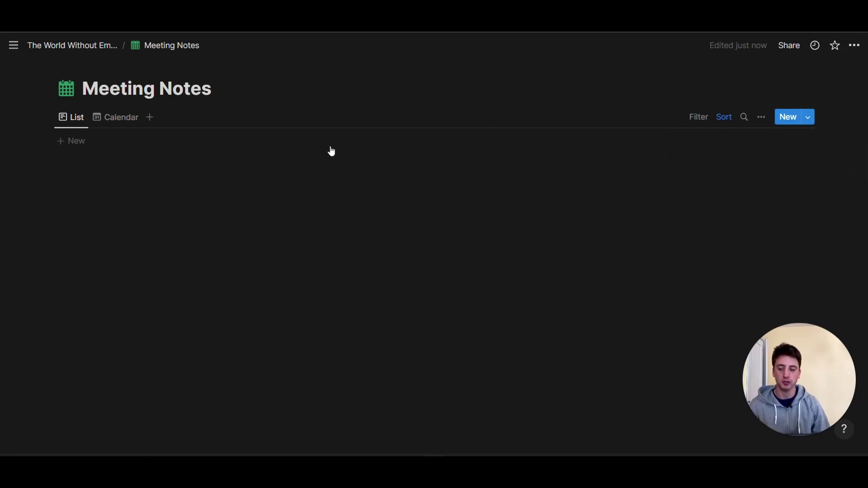
Step: Create a new Meeting Notes entry titled 'meeting notes test'
{"action": "left_click", "coordinate": [300, 145]}
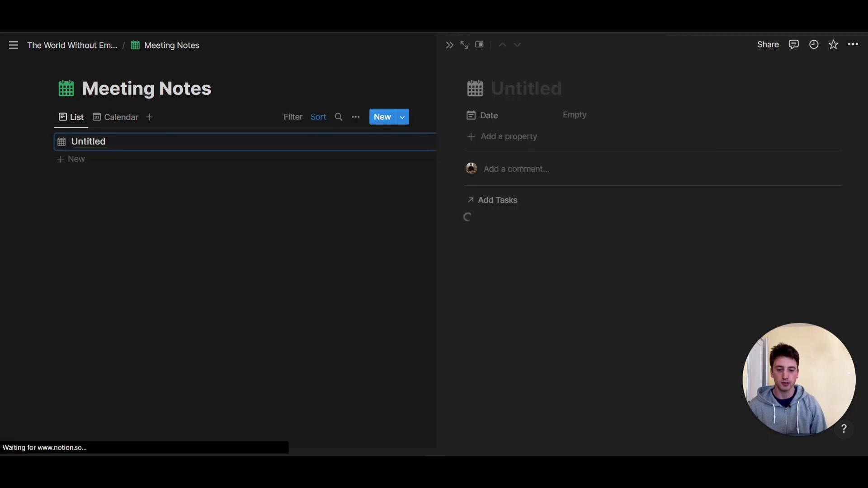
{"action": "type", "text": "meeting notes test"}
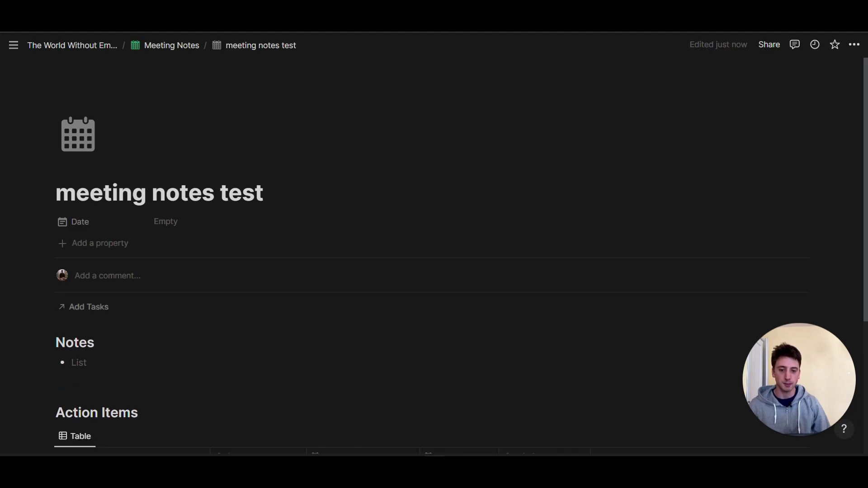
{"action": "scroll", "coordinate": [384, 227], "scroll_direction": "down", "scroll_amount": 5}
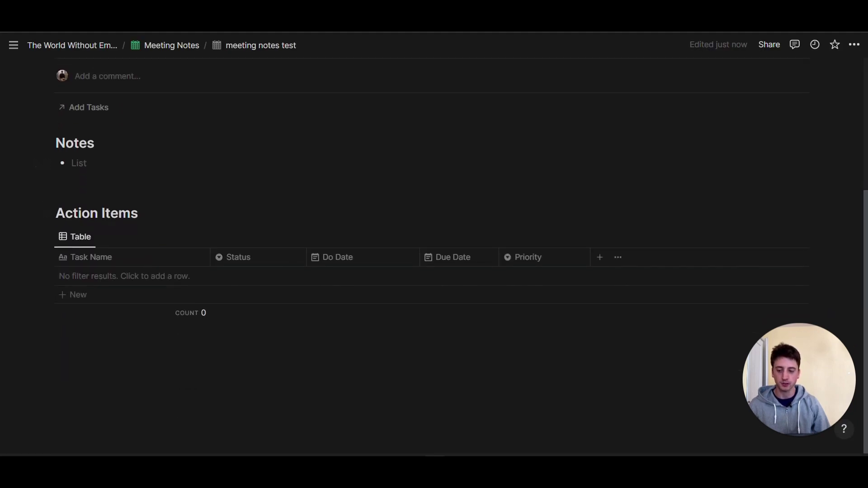
Step: Add task 'action item 1' with Status To Do to the Action Items table
{"action": "left_click", "coordinate": [185, 298]}
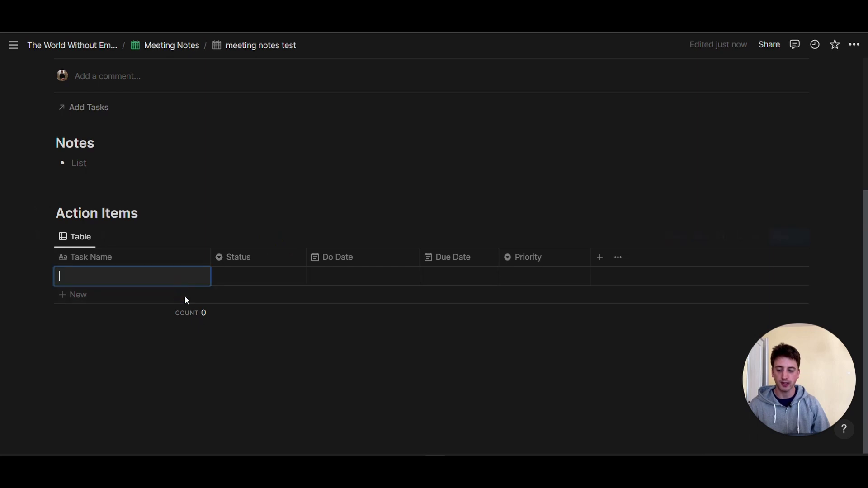
{"action": "type", "text": "action item 1"}
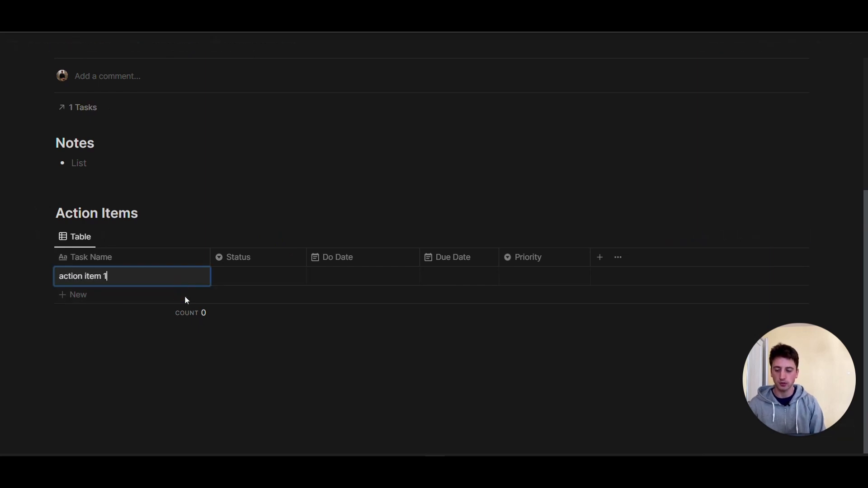
{"action": "key", "text": "Tab"}
{"action": "left_click", "coordinate": [250, 311]}
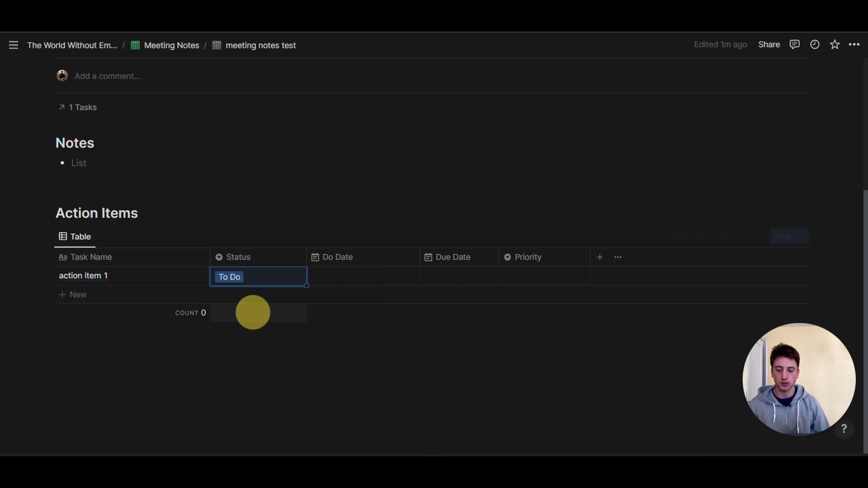
{"action": "left_click", "coordinate": [295, 253]}
{"action": "key", "text": "Escape"}
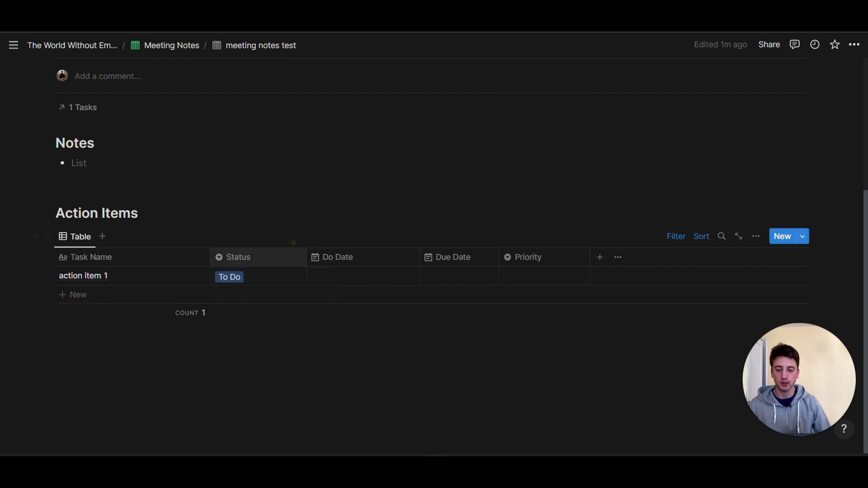
{"action": "left_click", "coordinate": [97, 47]}
Step: Open 'action item 1' on the Master Task Board, then go back to The World Without Email
{"action": "left_click", "coordinate": [296, 271]}
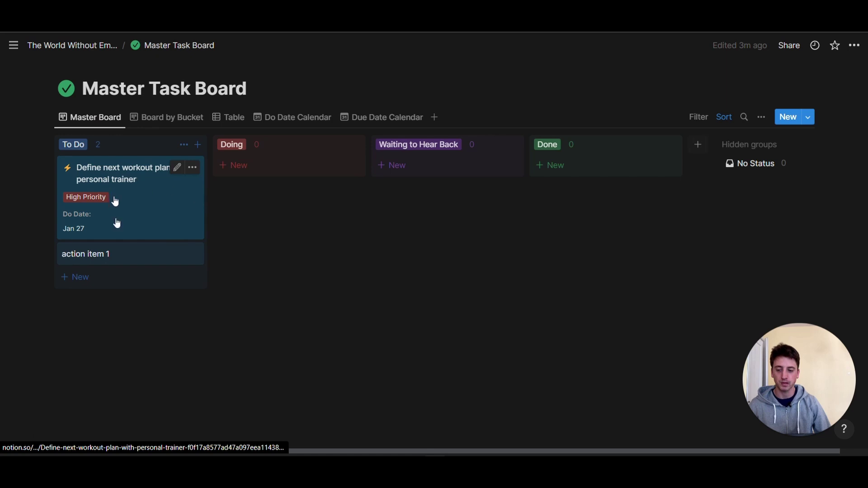
{"action": "left_click", "coordinate": [99, 256]}
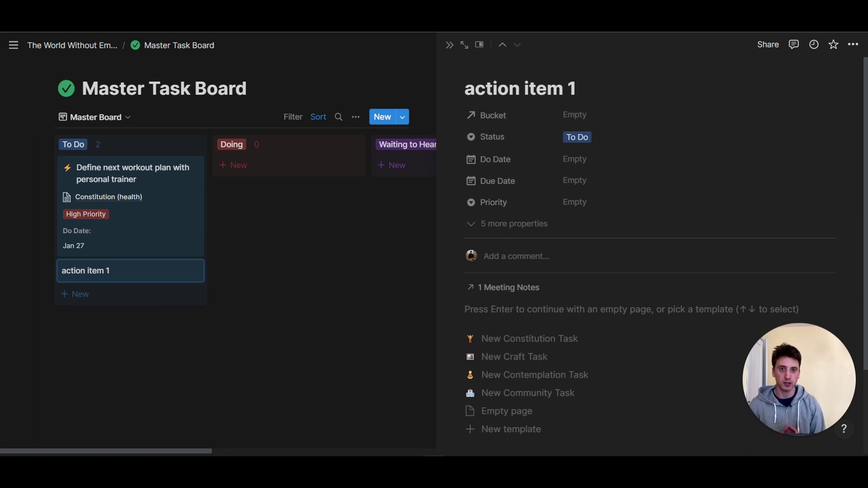
{"action": "key", "text": "ctrl+["}
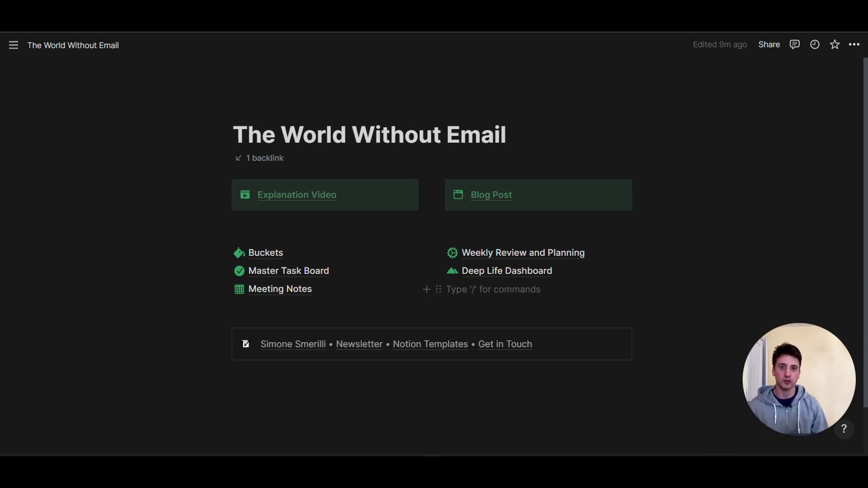
Step: Create an empty subpage named 'Centralized Meeting Tasks'
{"action": "type", "text": "/page"}
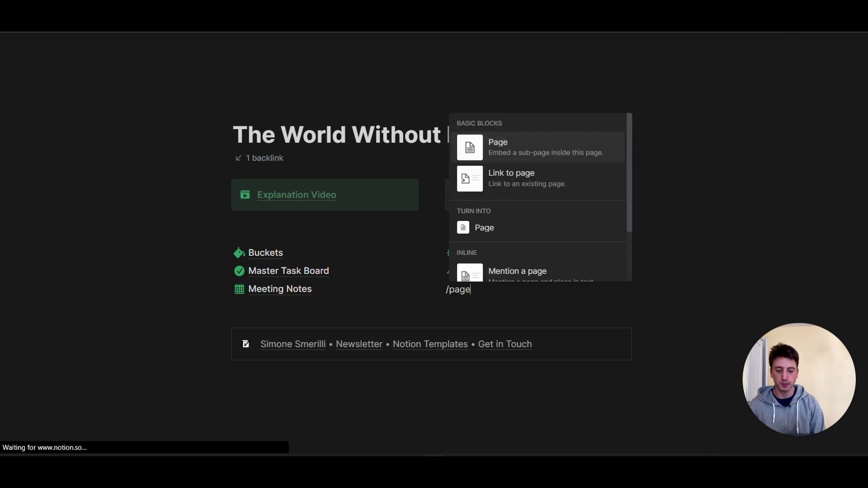
{"action": "key", "text": "Return"}
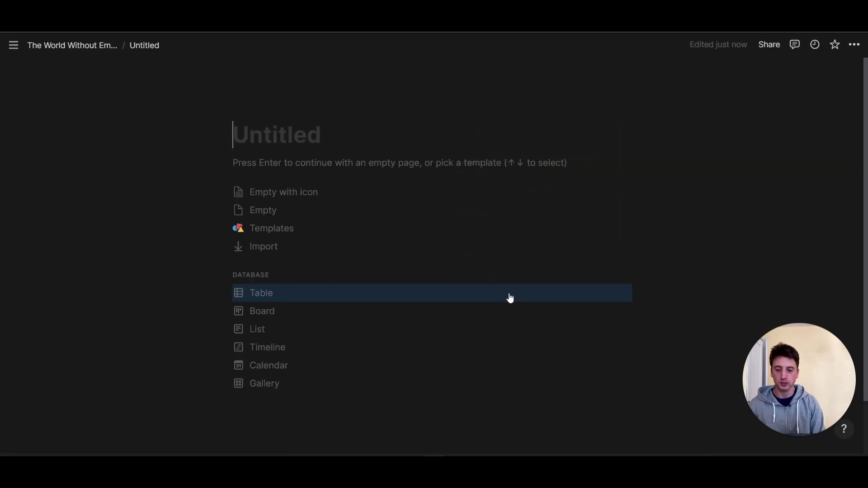
{"action": "type", "text": "Centralized M"}
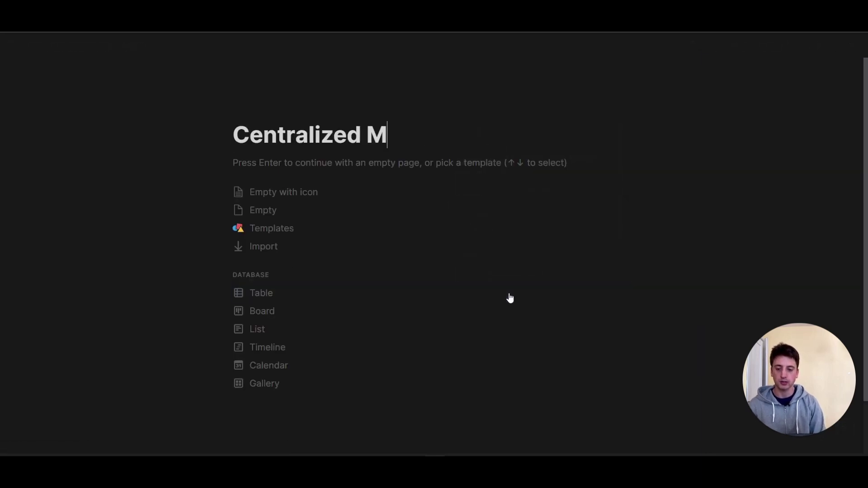
{"action": "type", "text": "eeting Tasks"}
{"action": "key", "text": "Return"}
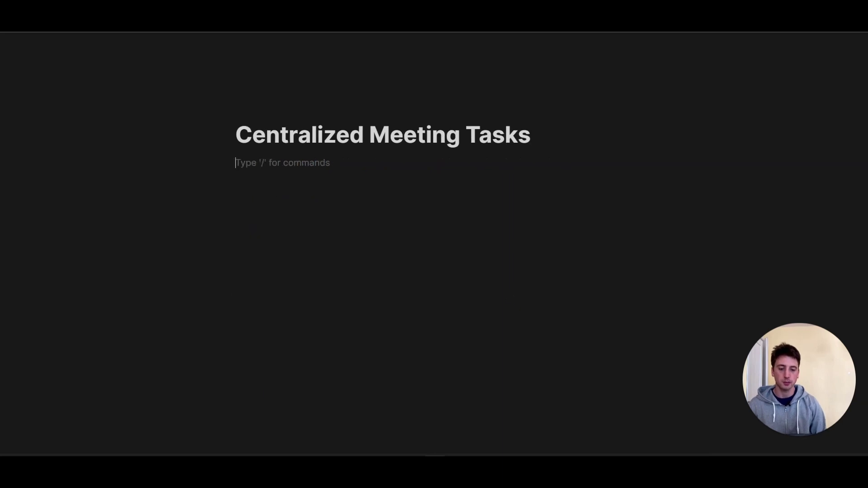
Step: Insert an empty synced block on the first body line
{"action": "left_click", "coordinate": [278, 163]}
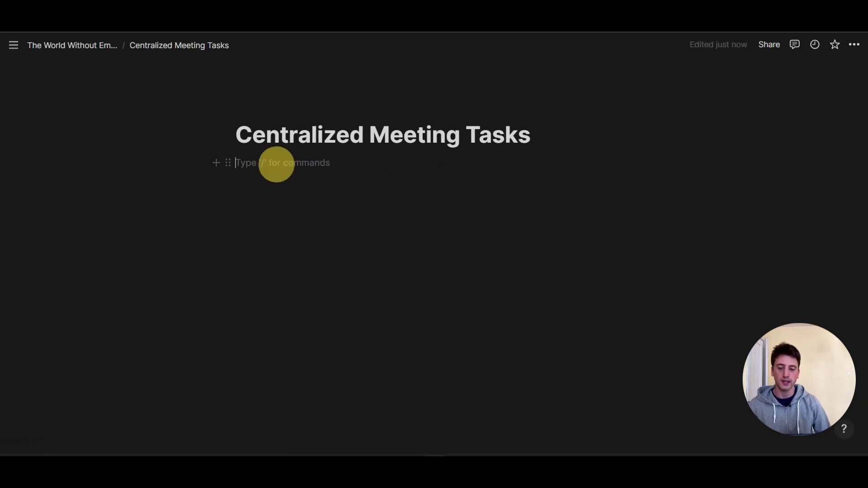
{"action": "type", "text": "/syned"}
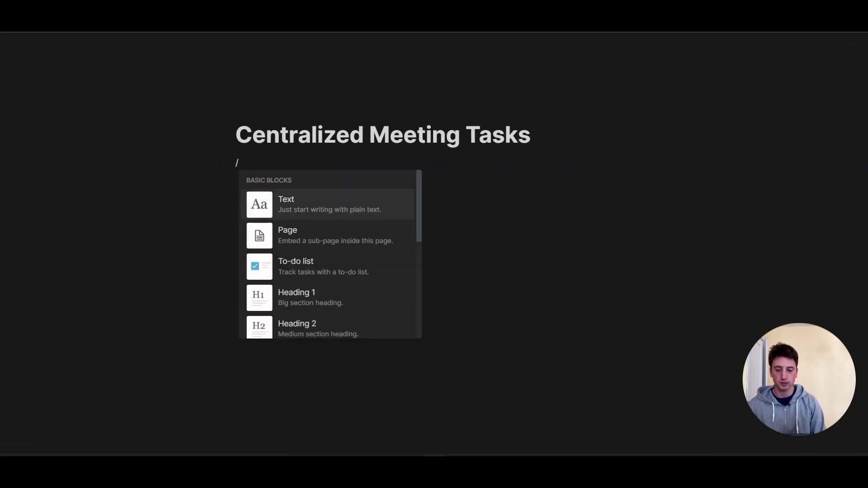
{"action": "key", "text": "BackSpace"}
{"action": "key", "text": "BackSpace"}
{"action": "type", "text": "ched"}
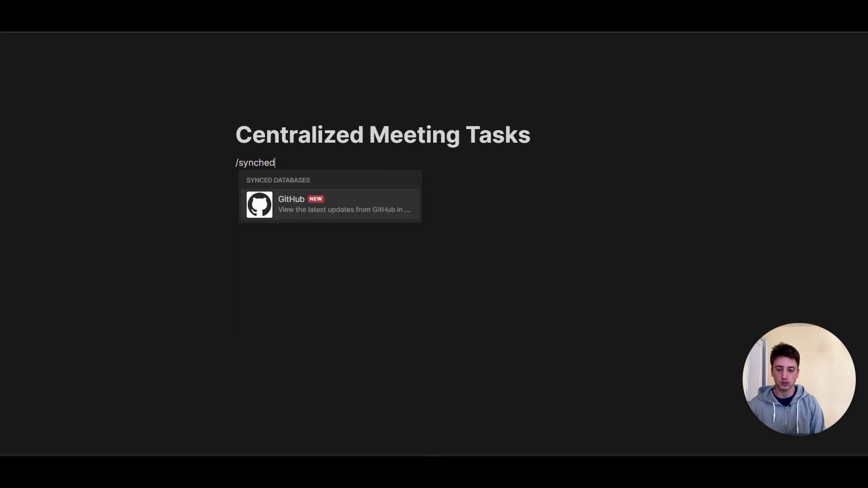
{"action": "key", "text": "BackSpace"}
{"action": "key", "text": "BackSpace"}
{"action": "key", "text": "BackSpace"}
{"action": "type", "text": "ed b"}
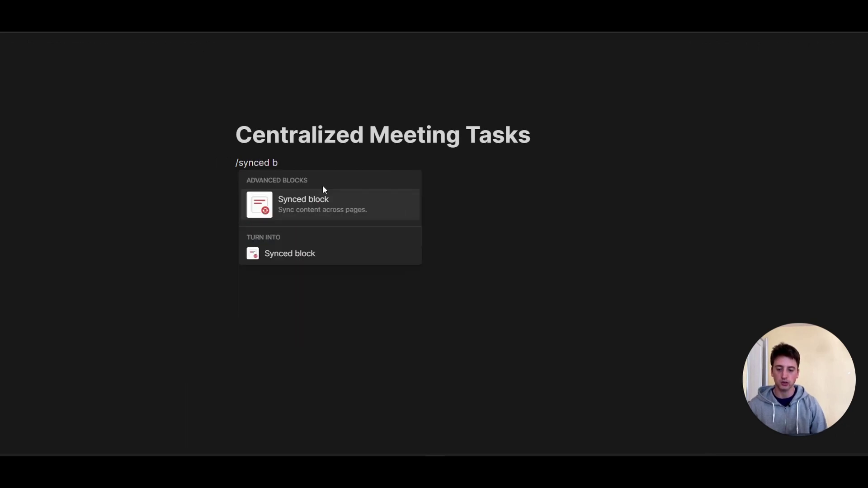
{"action": "left_click", "coordinate": [343, 204]}
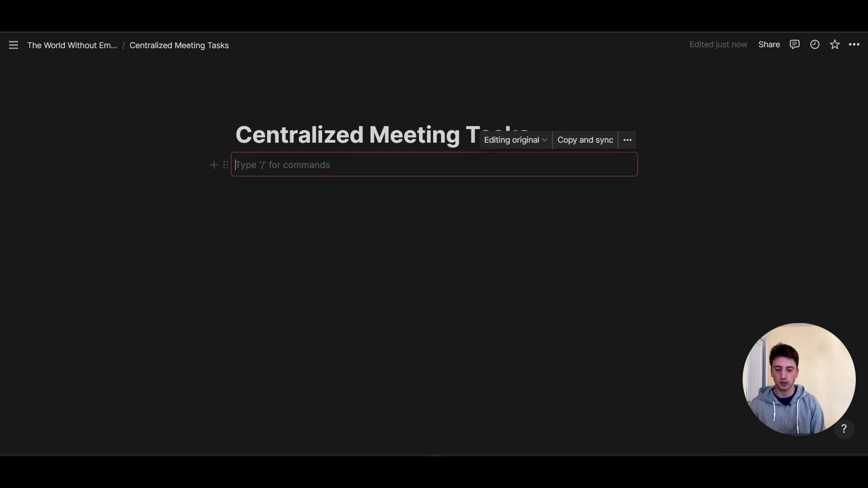
Step: Fill the synced block with 'Meeting Tasks' and an empty bullet, and copy it for syncing
{"action": "type", "text": "Meeting "}
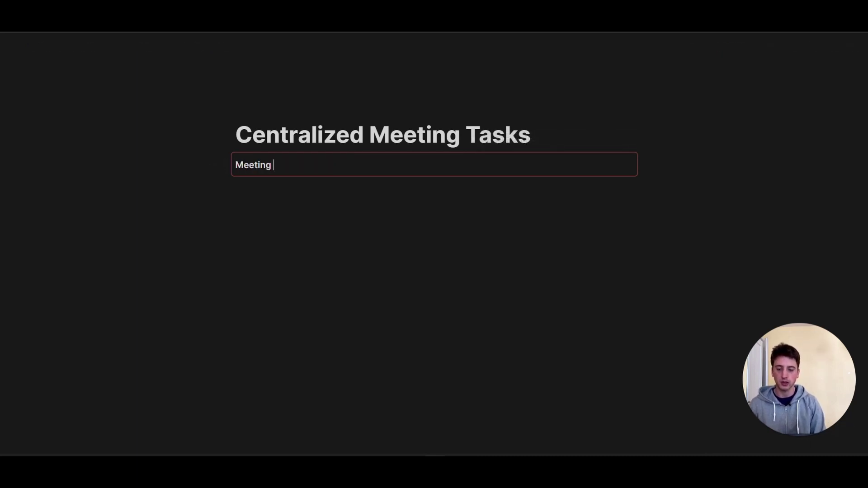
{"action": "type", "text": "Tasks"}
{"action": "key", "text": "Return"}
{"action": "type", "text": "-"}
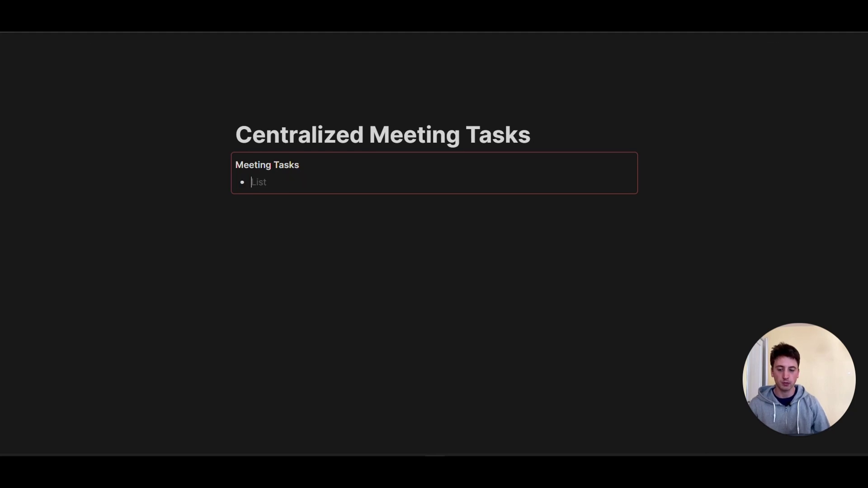
{"action": "left_click", "coordinate": [299, 165]}
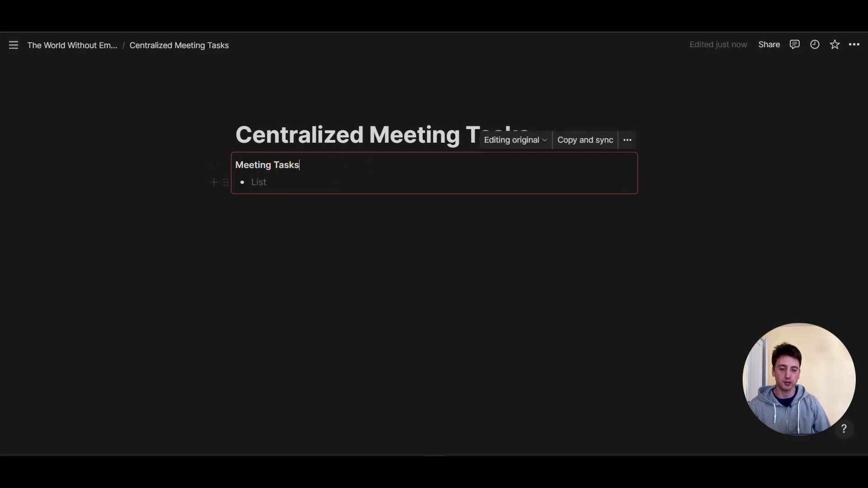
{"action": "left_click", "coordinate": [582, 140]}
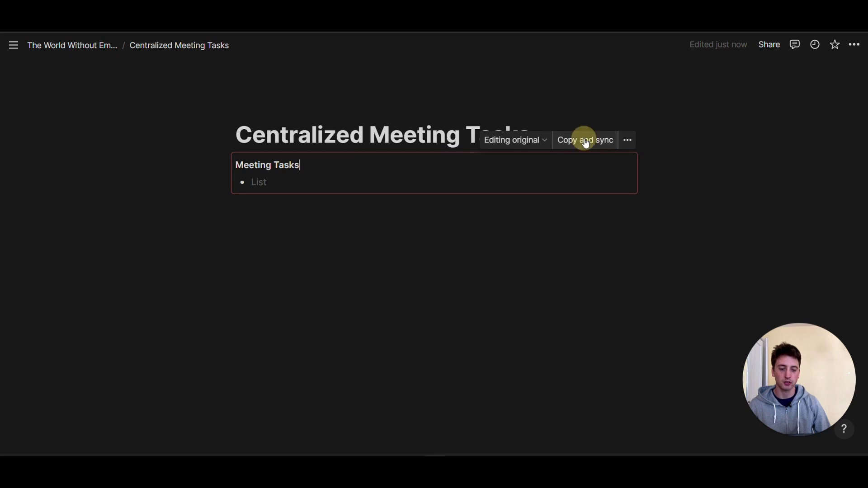
{"action": "left_click", "coordinate": [90, 46]}
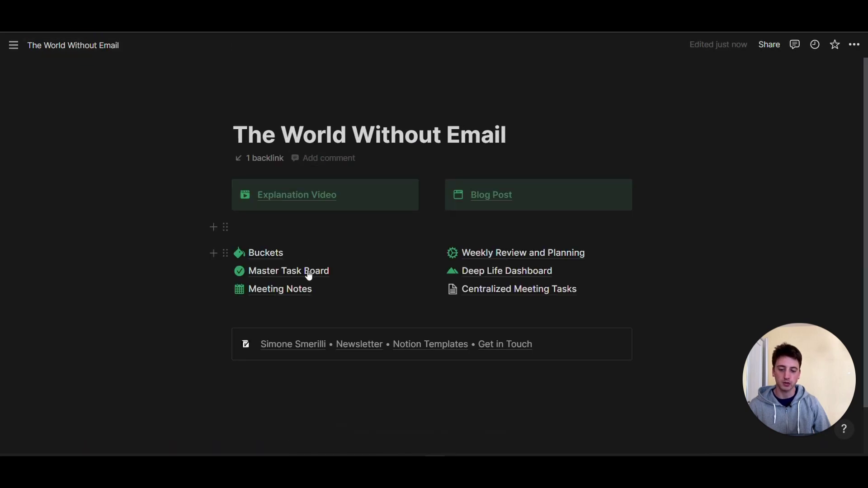
Step: Create a new Meeting Notes template titled 'meeting notes option 2'
{"action": "left_click", "coordinate": [300, 290]}
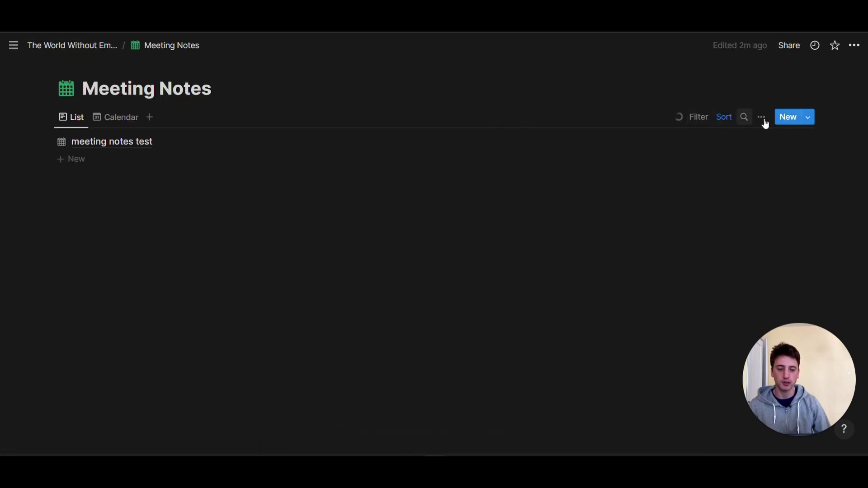
{"action": "left_click", "coordinate": [812, 118]}
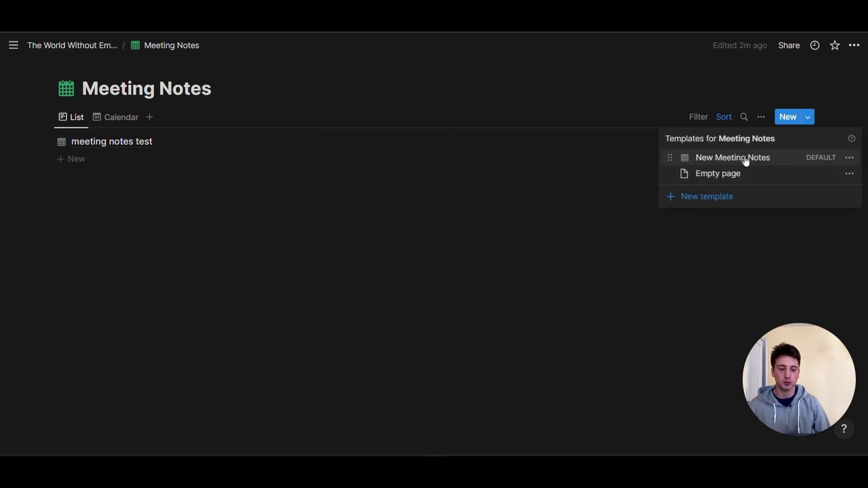
{"action": "left_click", "coordinate": [729, 196]}
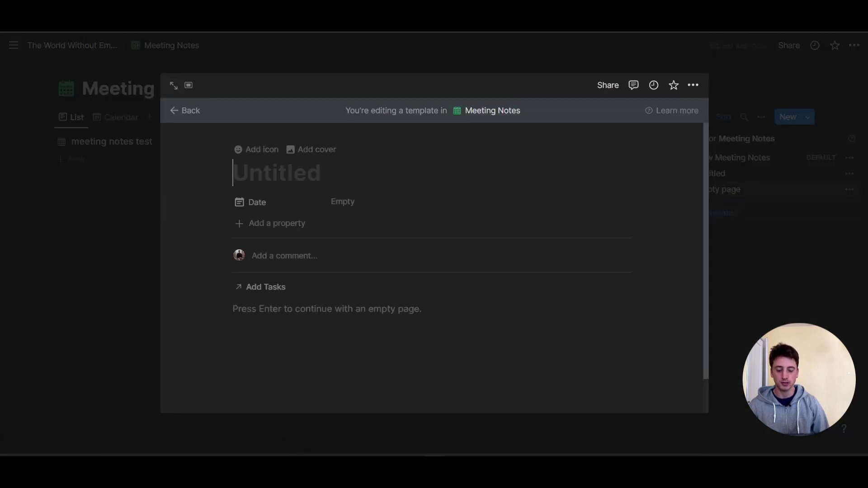
{"action": "type", "text": "m"}
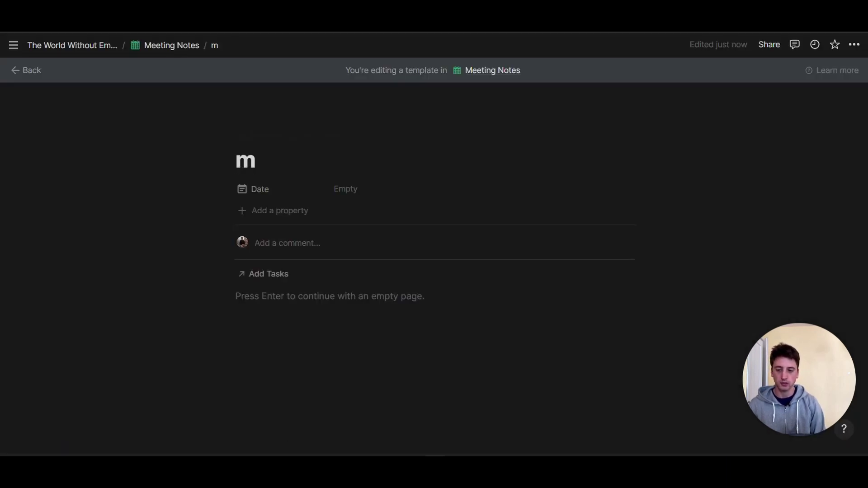
{"action": "type", "text": "eeting notes op"}
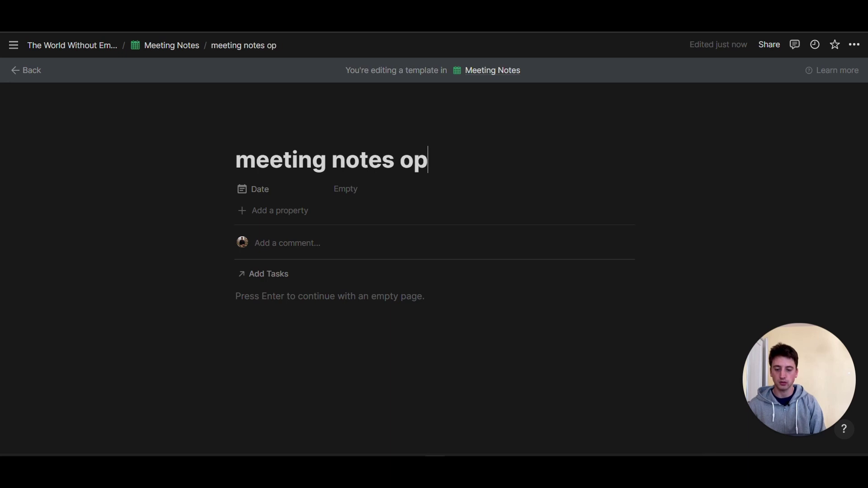
{"action": "type", "text": "tion 2"}
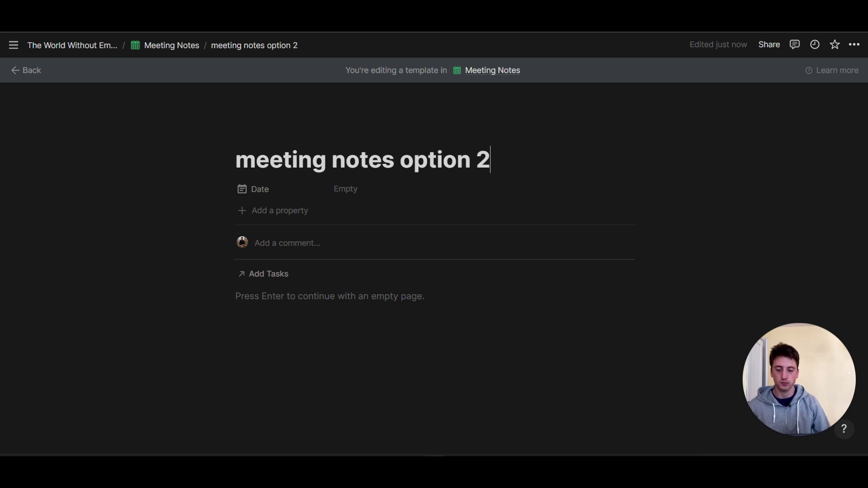
Step: Add a 'Notes' H2 heading with a bullet line below it
{"action": "left_click", "coordinate": [425, 302]}
{"action": "type", "text": "/h2"}
{"action": "key", "text": "Return"}
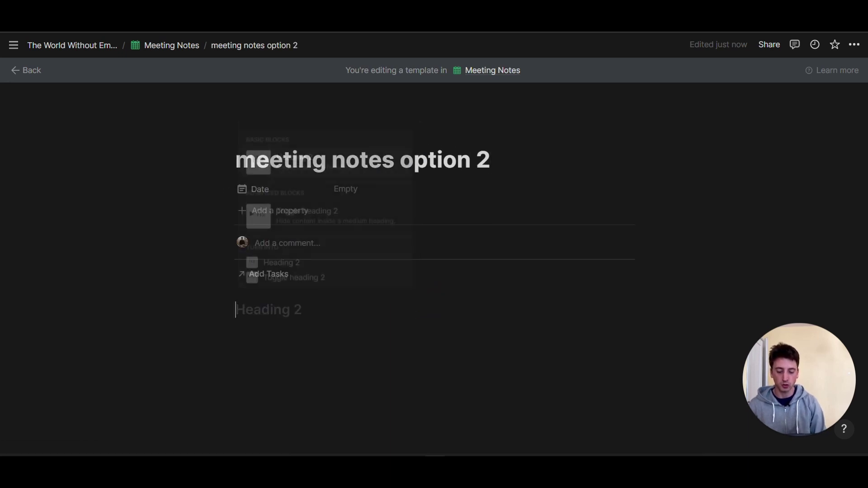
{"action": "type", "text": "Notes"}
{"action": "key", "text": "Return"}
{"action": "type", "text": "-"}
{"action": "left_click", "coordinate": [394, 382]}
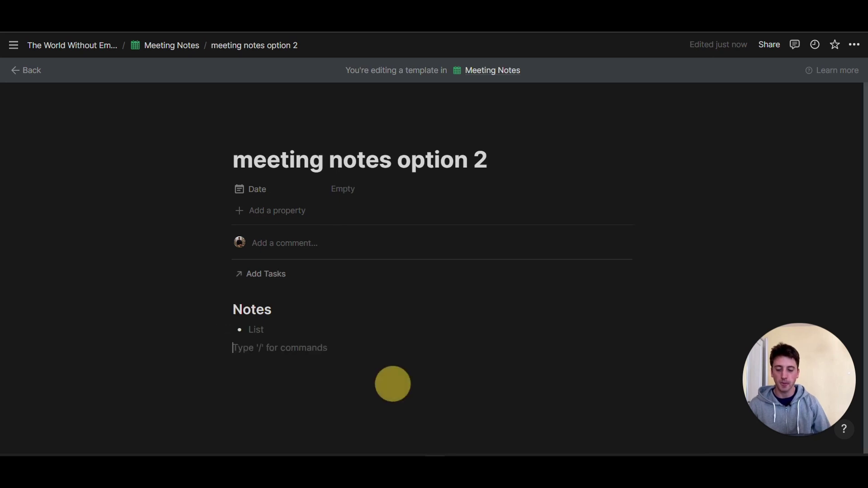
{"action": "key", "text": "Return"}
Step: Add an 'Action Items' H2 heading and paste the synced Meeting Tasks block under it
{"action": "type", "text": "/h2"}
{"action": "key", "text": "Return"}
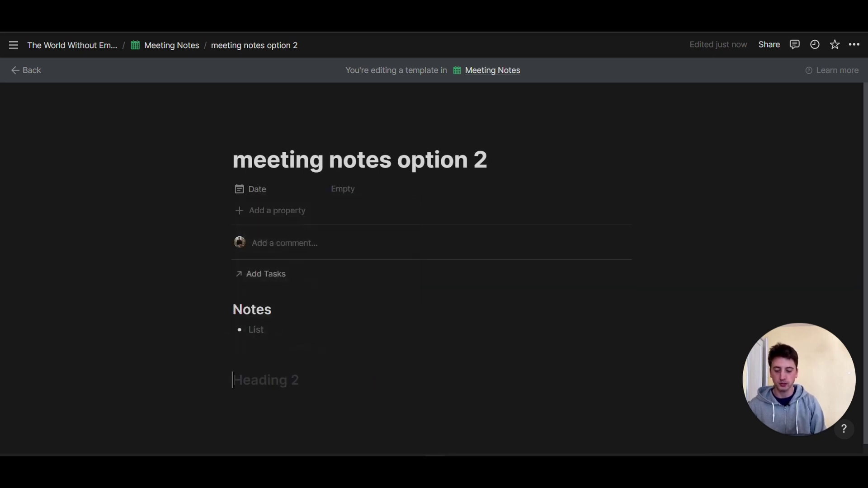
{"action": "type", "text": "Action Items"}
{"action": "key", "text": "Return"}
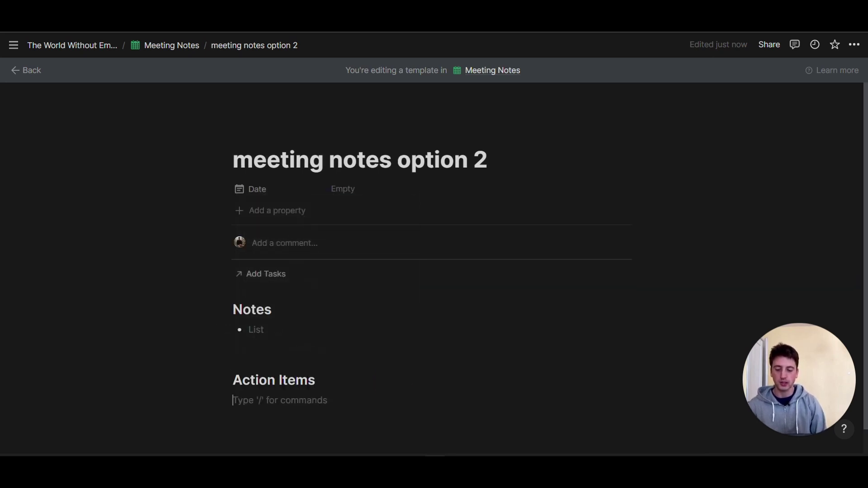
{"action": "key", "text": "ctrl+v"}
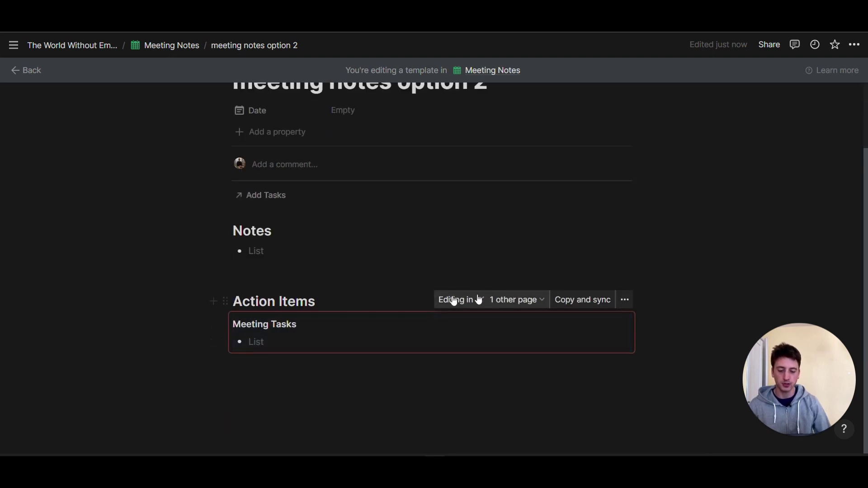
Step: Check which pages share the synced block, then return to the Meeting Notes database
{"action": "left_click", "coordinate": [506, 302]}
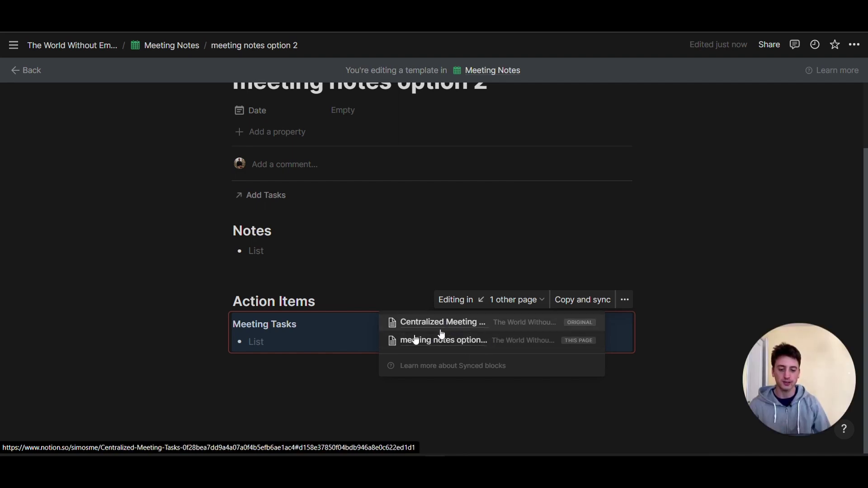
{"action": "left_click", "coordinate": [308, 342]}
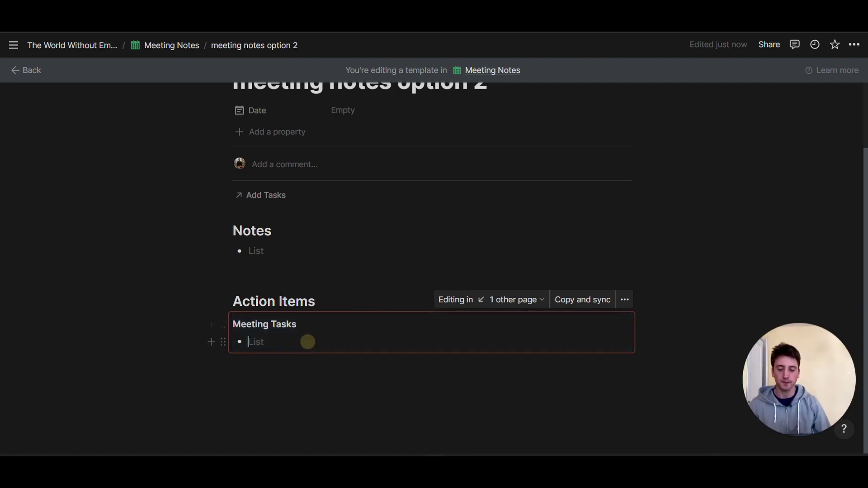
{"action": "left_click", "coordinate": [192, 47]}
{"action": "left_click", "coordinate": [447, 117]}
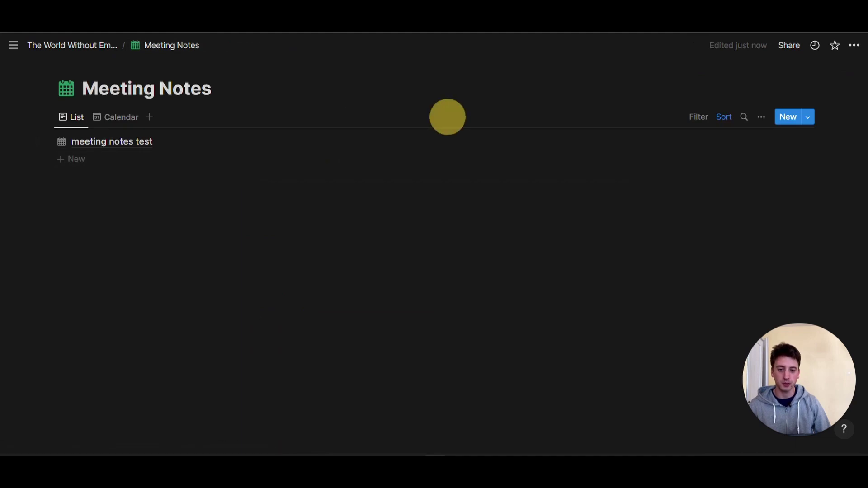
Step: Create a test page in Meeting Notes, then delete the Untitled page
{"action": "left_click", "coordinate": [789, 118]}
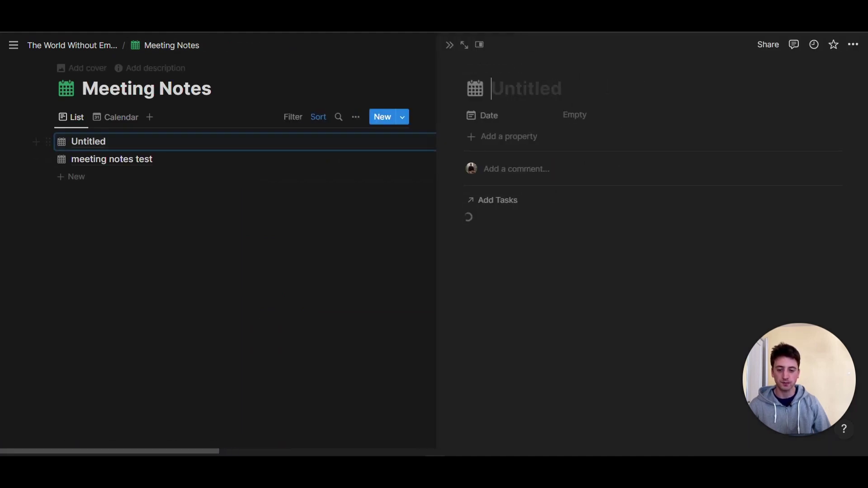
{"action": "key", "text": "Escape"}
{"action": "left_click", "coordinate": [49, 139]}
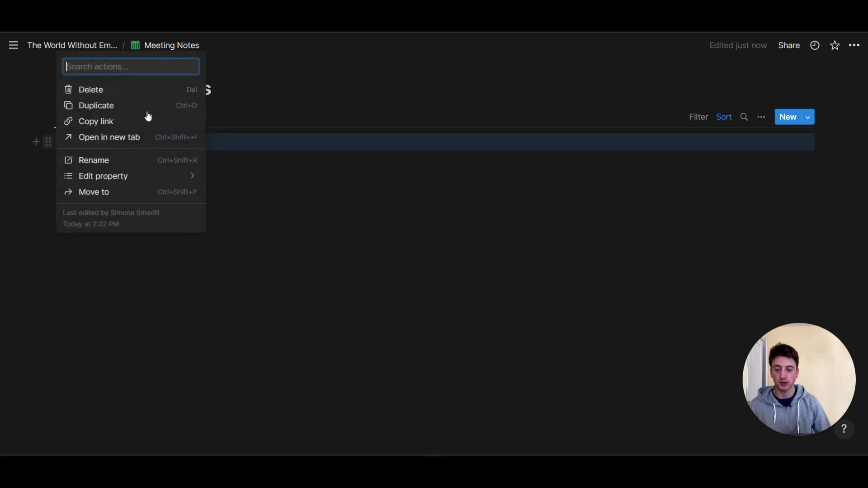
{"action": "left_click", "coordinate": [148, 87]}
Step: Set the Empty page template as default for all Meeting Notes views
{"action": "left_click", "coordinate": [808, 119]}
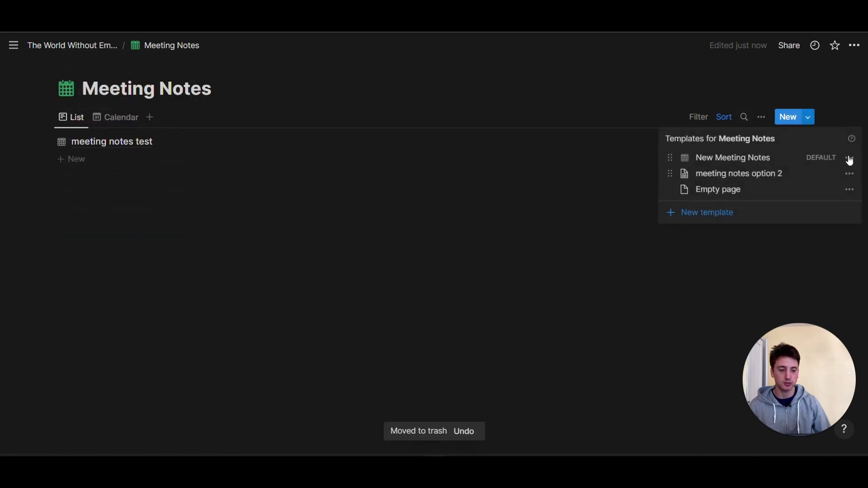
{"action": "left_click", "coordinate": [850, 157]}
{"action": "left_click", "coordinate": [852, 190]}
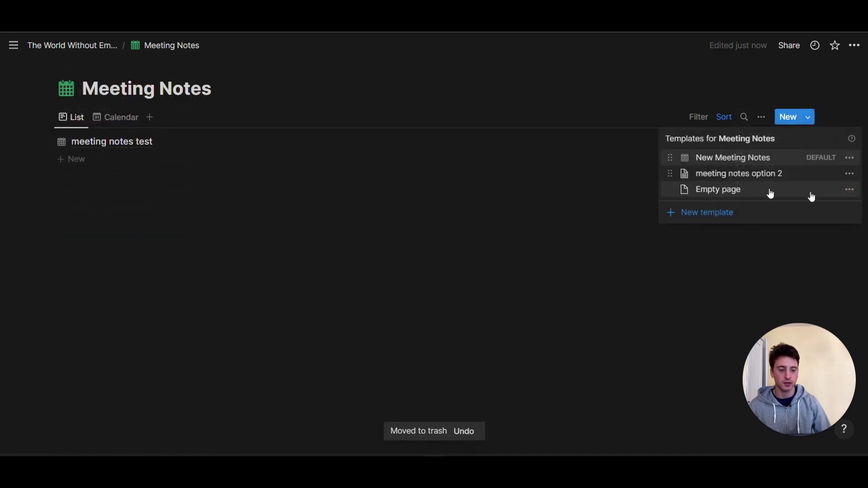
{"action": "left_click", "coordinate": [850, 189]}
{"action": "left_click", "coordinate": [771, 183]}
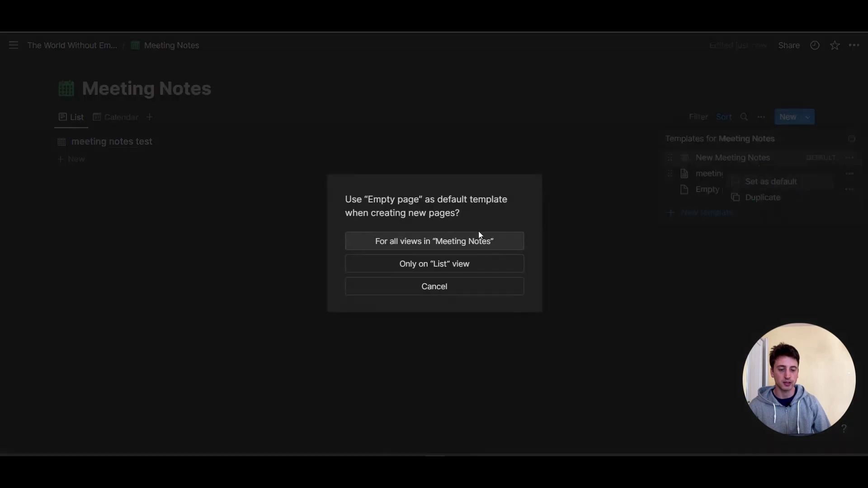
{"action": "left_click", "coordinate": [472, 238]}
{"action": "left_click", "coordinate": [465, 107]}
{"action": "left_click", "coordinate": [785, 117]}
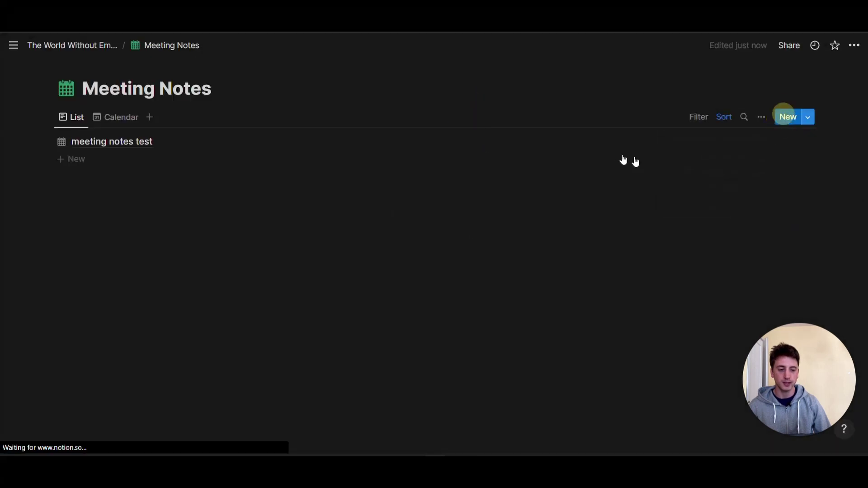
Step: Title the new page 'meeting test 2' and apply the meeting notes option 2 template
{"action": "type", "text": "meeting test 2"}
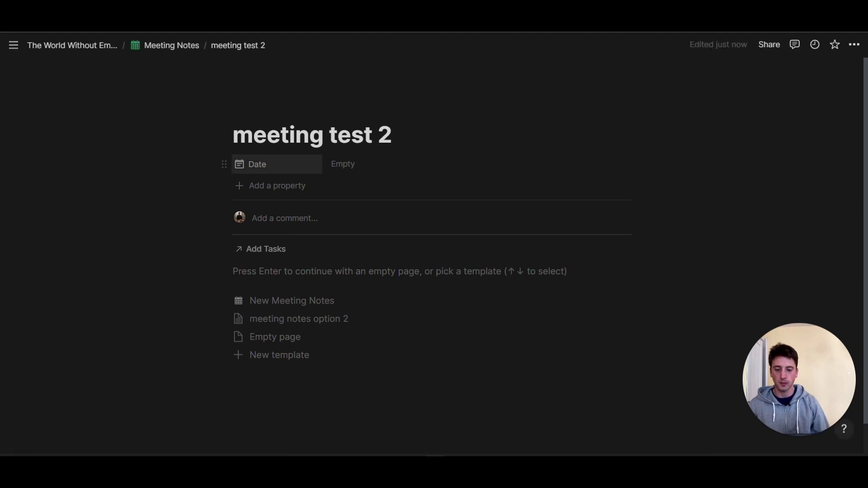
{"action": "left_click", "coordinate": [285, 323]}
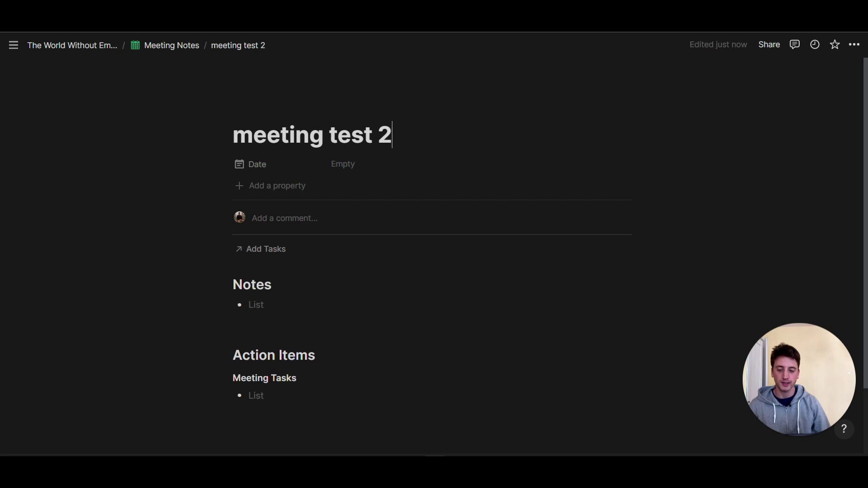
{"action": "scroll", "coordinate": [312, 313], "scroll_direction": "down", "scroll_amount": 2}
{"action": "left_click", "coordinate": [312, 314]}
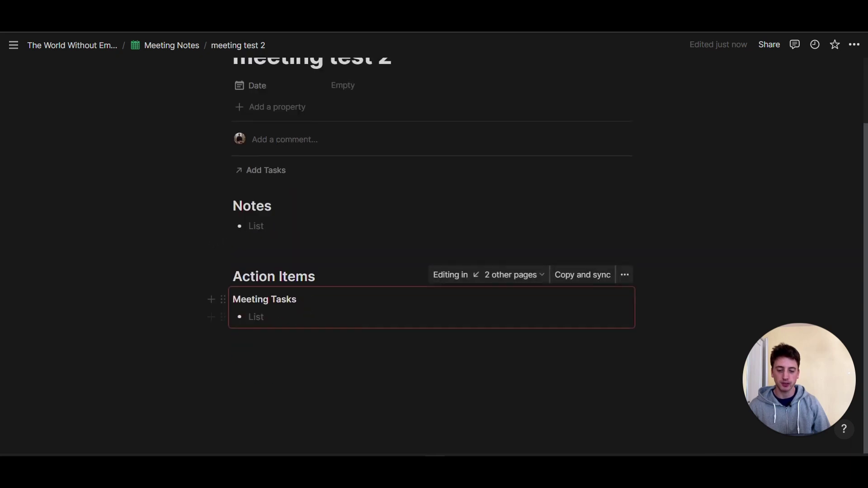
{"action": "left_click", "coordinate": [475, 274]}
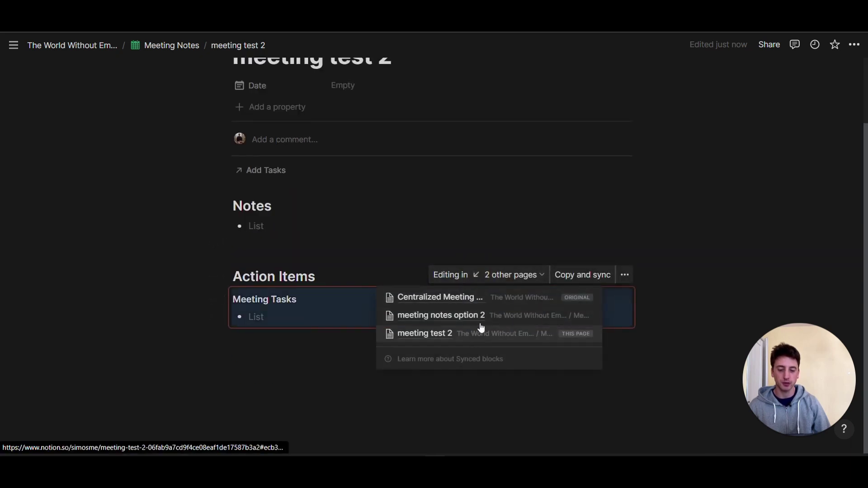
{"action": "left_click", "coordinate": [297, 317]}
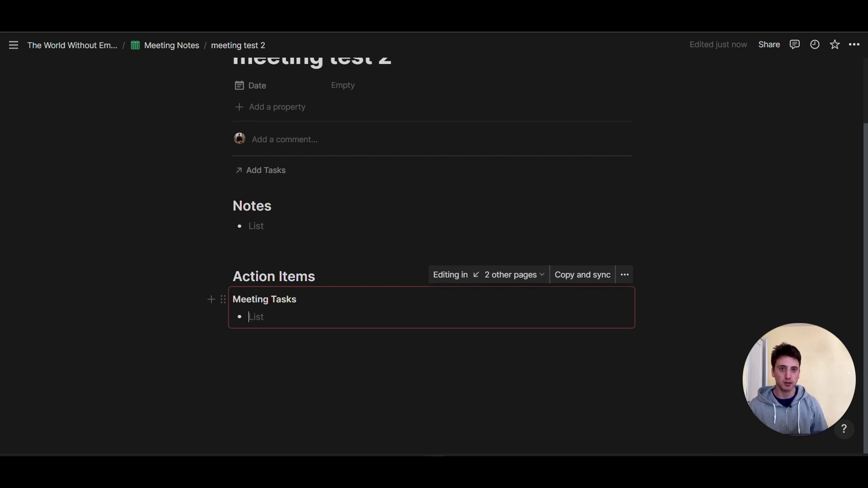
Step: Enter task 1, task 2 and task 3 in the synced Meeting Tasks block
{"action": "type", "text": "task 1"}
{"action": "key", "text": "Return"}
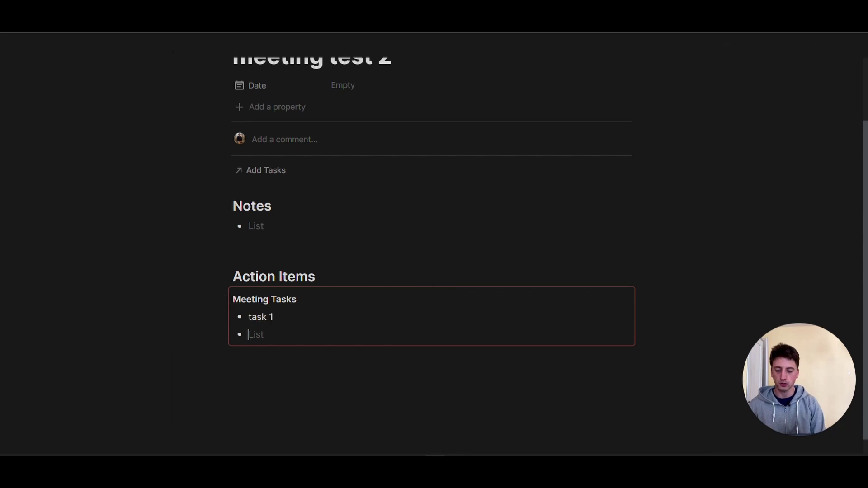
{"action": "type", "text": "task 2"}
{"action": "key", "text": "Return"}
{"action": "type", "text": "task 3"}
{"action": "key", "text": "Return"}
{"action": "key", "text": "BackSpace"}
{"action": "key", "text": "BackSpace"}
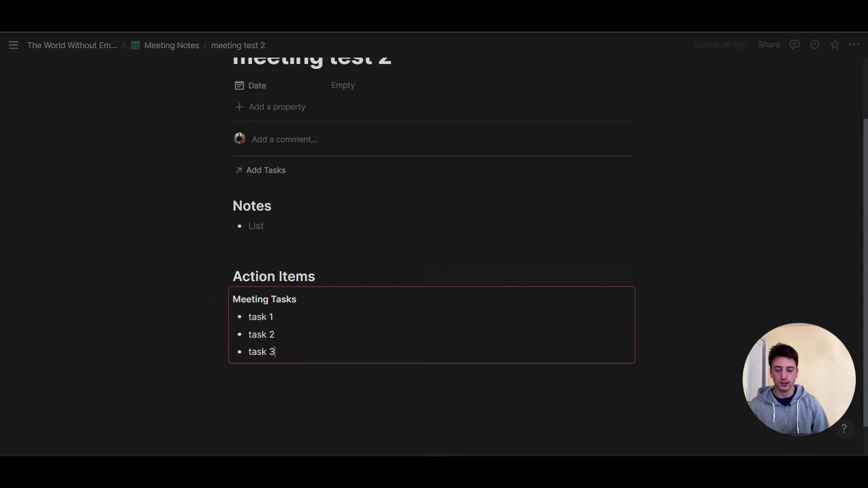
{"action": "left_click", "coordinate": [329, 271]}
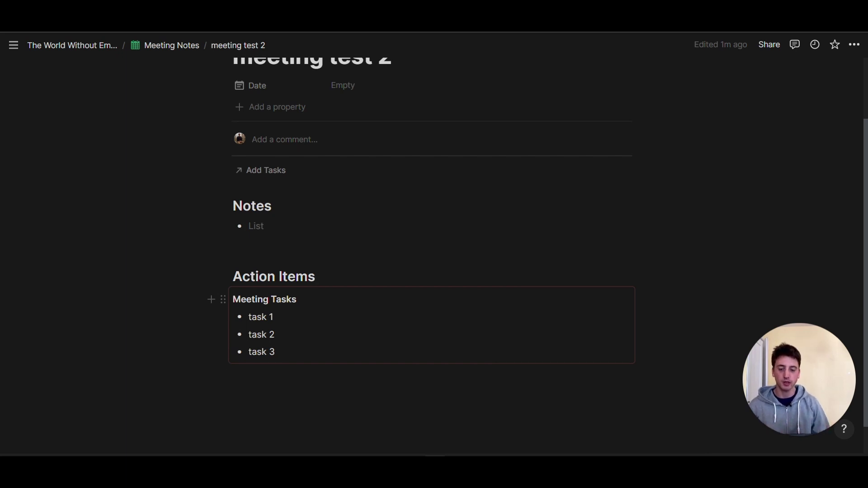
{"action": "left_click", "coordinate": [313, 315]}
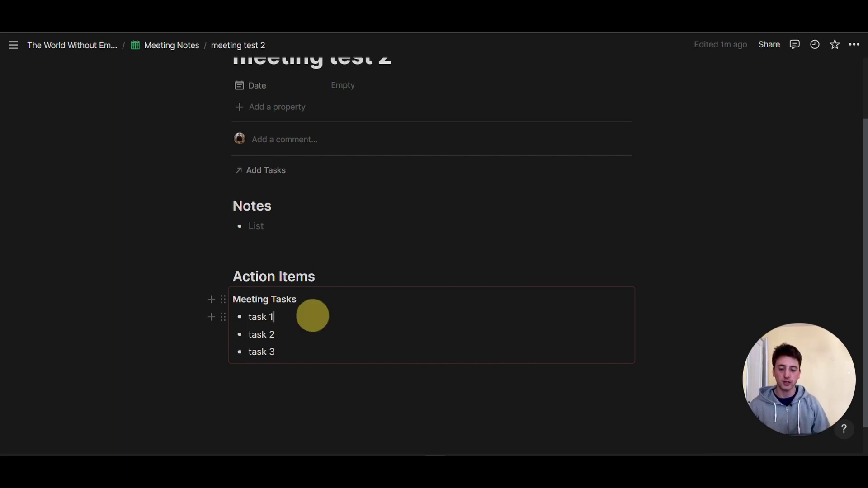
{"action": "left_click", "coordinate": [184, 47]}
Step: Open Centralized Meeting Tasks and place the cursor below the synced task 1–3 list
{"action": "left_click", "coordinate": [89, 47]}
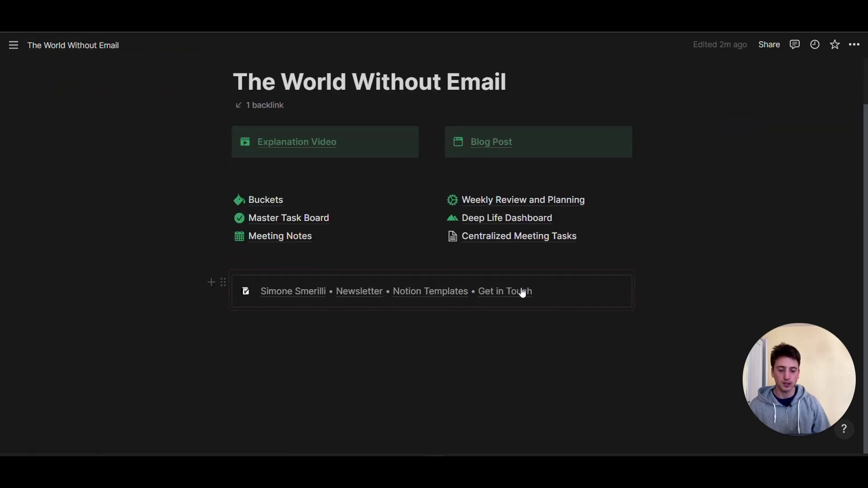
{"action": "left_click", "coordinate": [510, 238]}
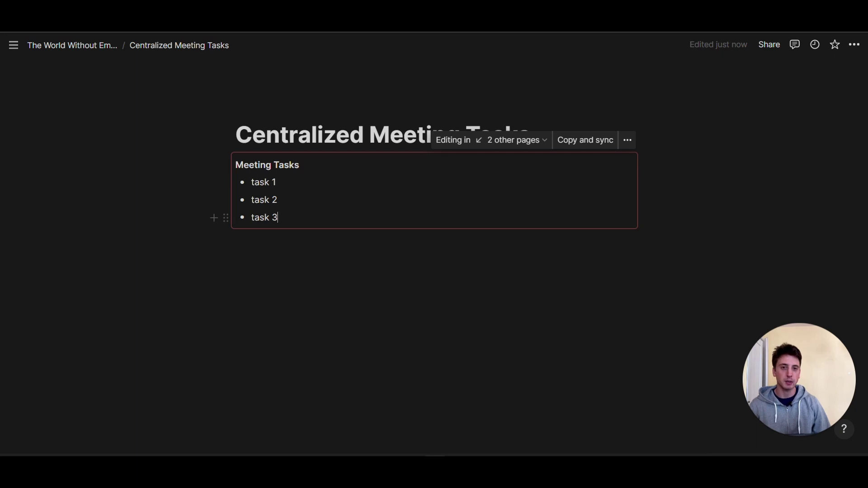
{"action": "left_click", "coordinate": [510, 262]}
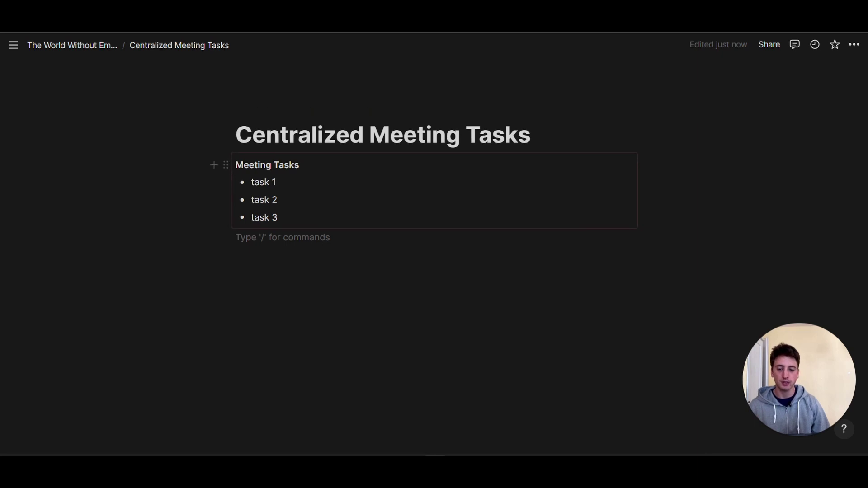
{"action": "left_click_drag", "start_coordinate": [251, 181], "coordinate": [290, 218]}
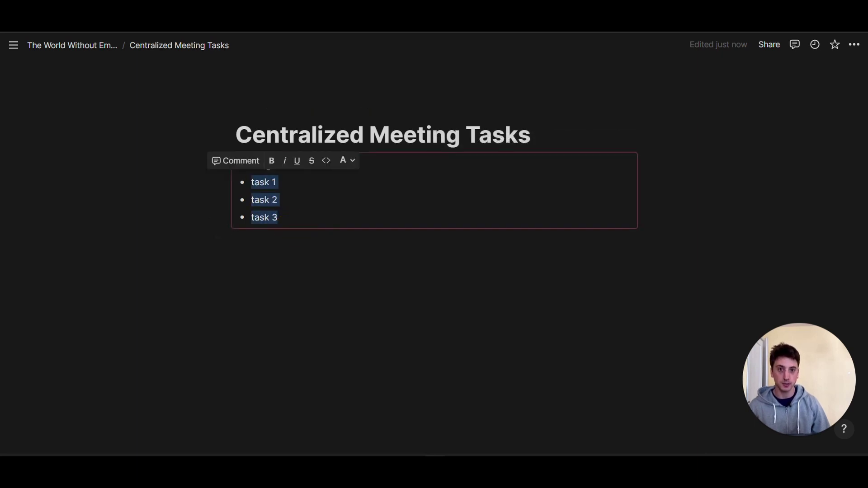
{"action": "left_click", "coordinate": [319, 255]}
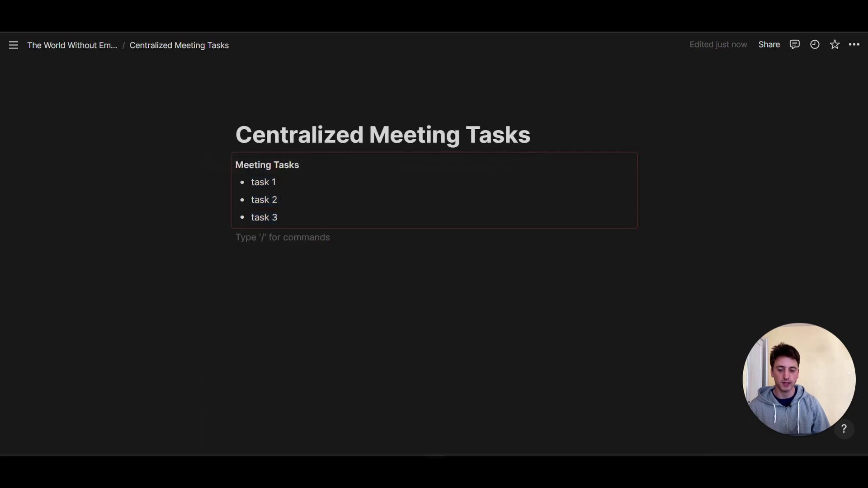
Step: Insert a linked view of Master Task Board using its Master Board view
{"action": "type", "text": "/linked"}
{"action": "key", "text": "Return"}
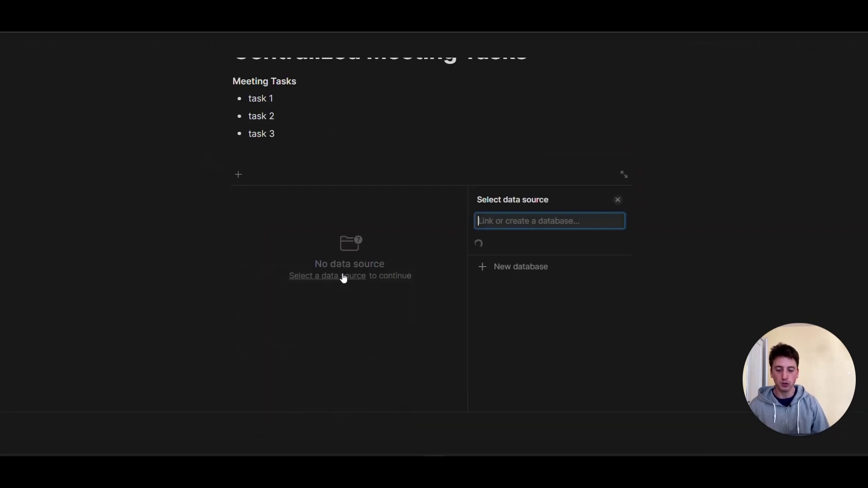
{"action": "left_click", "coordinate": [537, 273]}
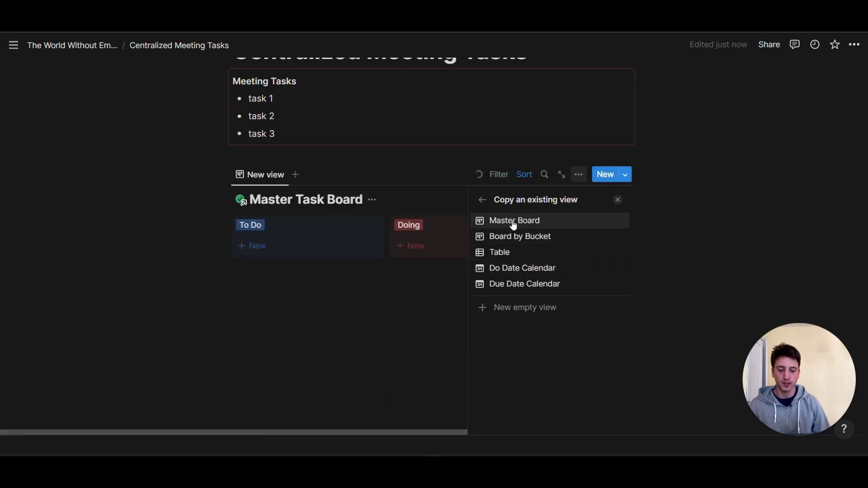
{"action": "left_click", "coordinate": [518, 222]}
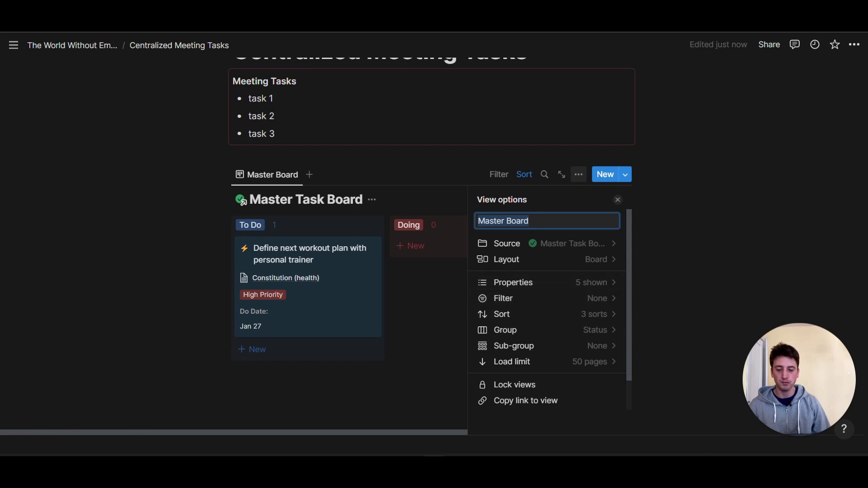
{"action": "key", "text": "Escape"}
Step: Switch the Centralized Meeting Tasks page to full width
{"action": "scroll", "coordinate": [316, 271], "scroll_direction": "up", "scroll_amount": 2}
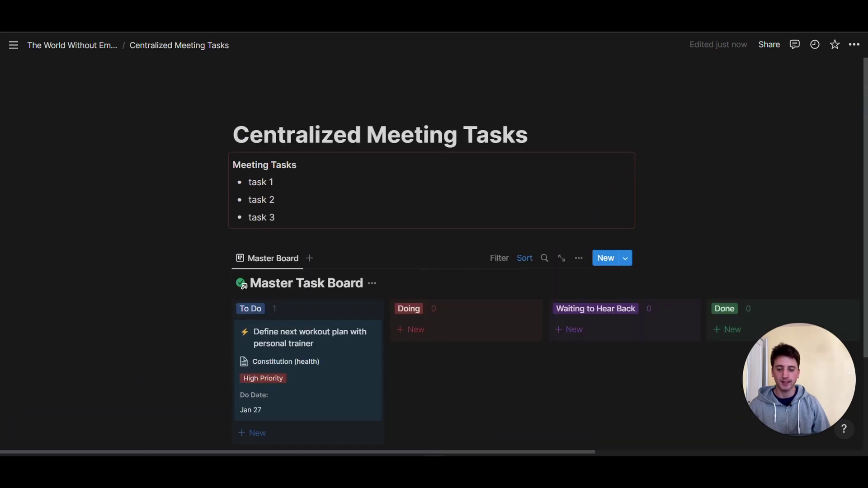
{"action": "left_click", "coordinate": [854, 44]}
{"action": "left_click", "coordinate": [839, 142]}
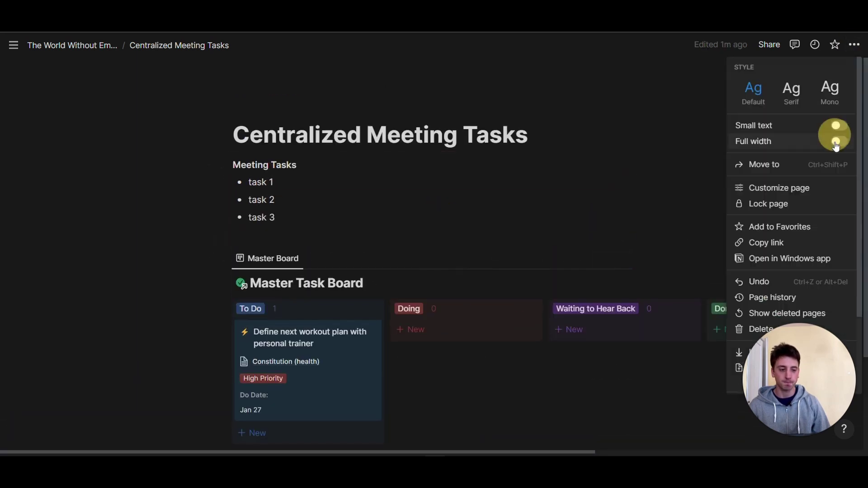
{"action": "left_click", "coordinate": [378, 261]}
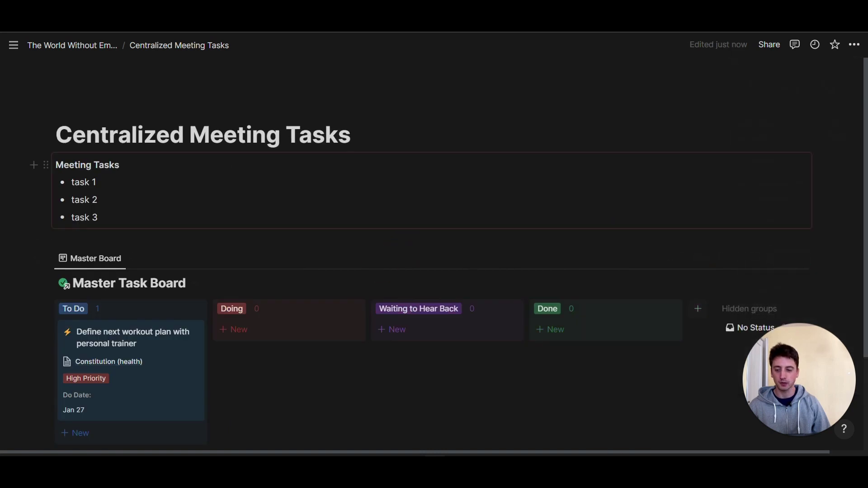
{"action": "left_click", "coordinate": [68, 182]}
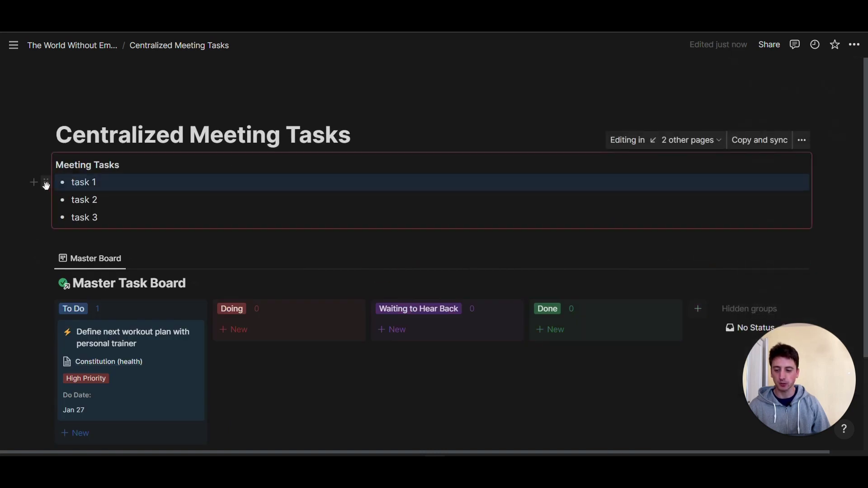
Step: Drag task 1 into the To Do column and inspect its card
{"action": "left_click_drag", "start_coordinate": [45, 182], "coordinate": [112, 314]}
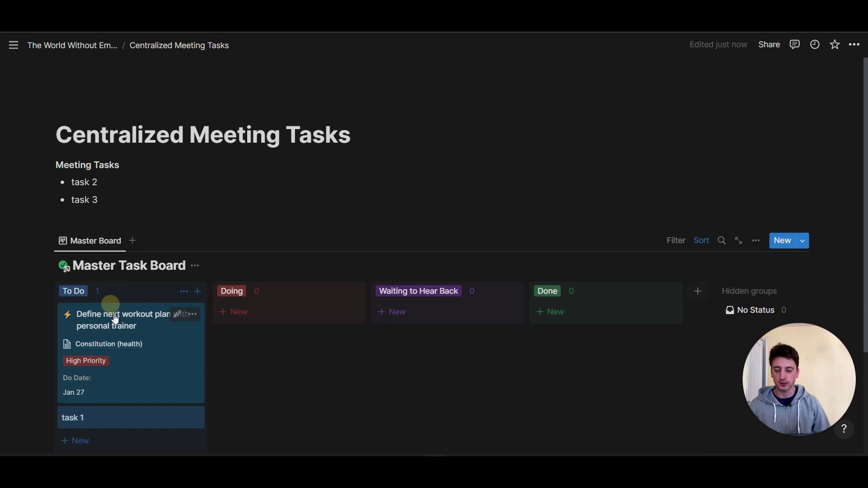
{"action": "left_click", "coordinate": [111, 416]}
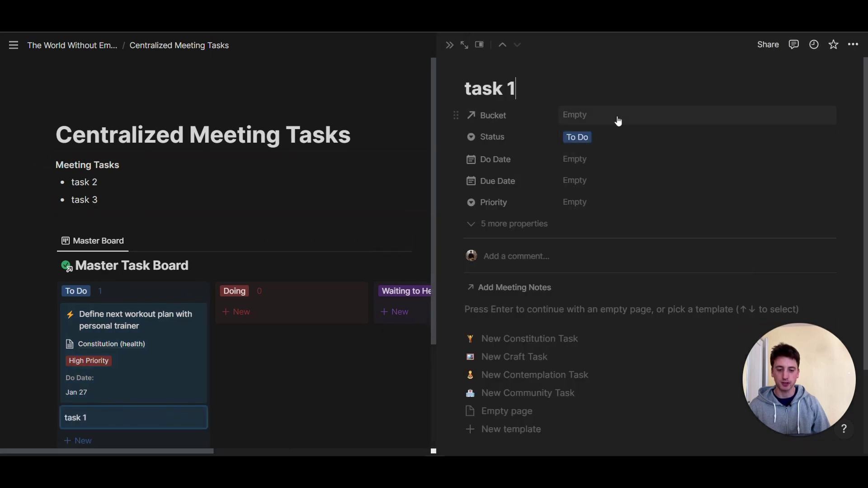
{"action": "left_click", "coordinate": [578, 117]}
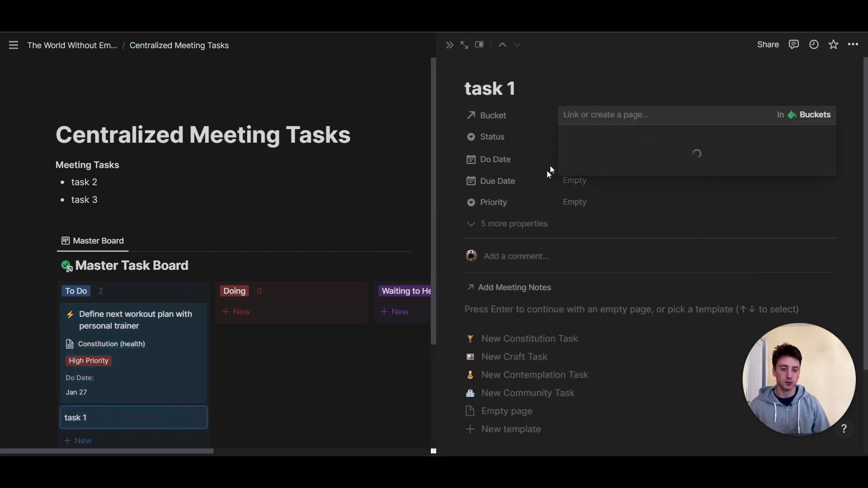
{"action": "left_click", "coordinate": [522, 180]}
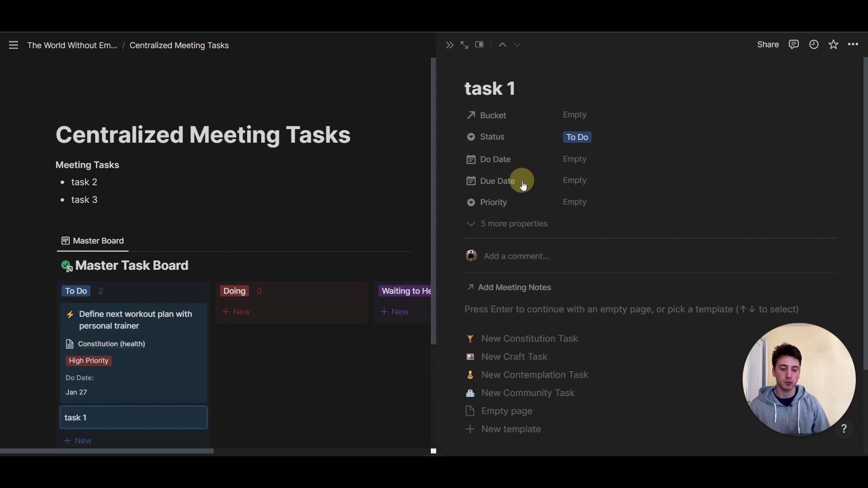
{"action": "left_click", "coordinate": [449, 44]}
Step: Move task 2 and task 3 into To Do, leaving the synced block empty
{"action": "scroll", "coordinate": [407, 271], "scroll_direction": "down", "scroll_amount": 1}
{"action": "left_click_drag", "start_coordinate": [98, 143], "coordinate": [122, 348]}
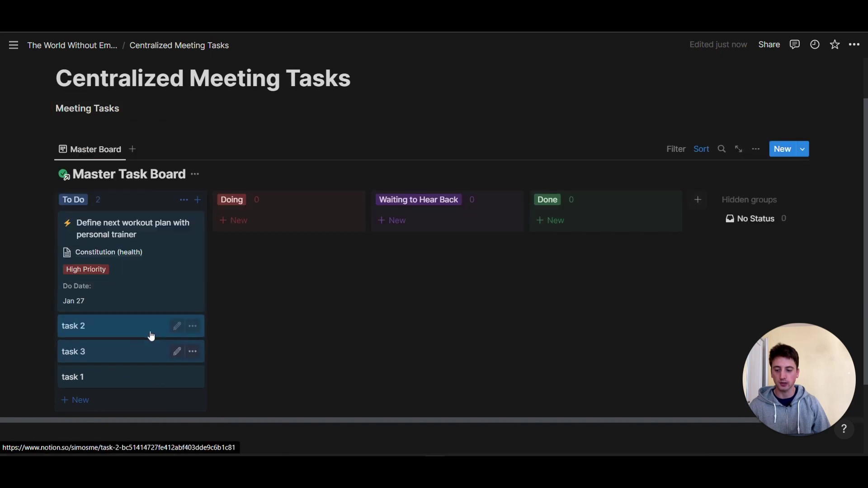
{"action": "left_click", "coordinate": [178, 109]}
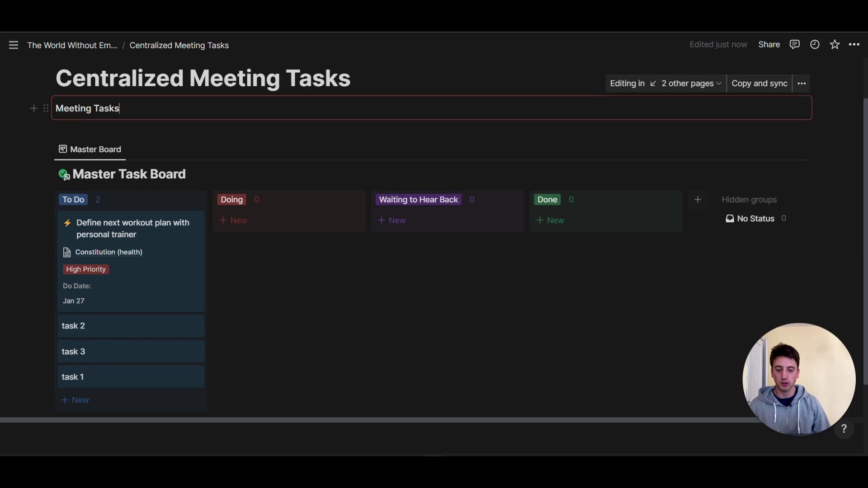
{"action": "left_click", "coordinate": [207, 110]}
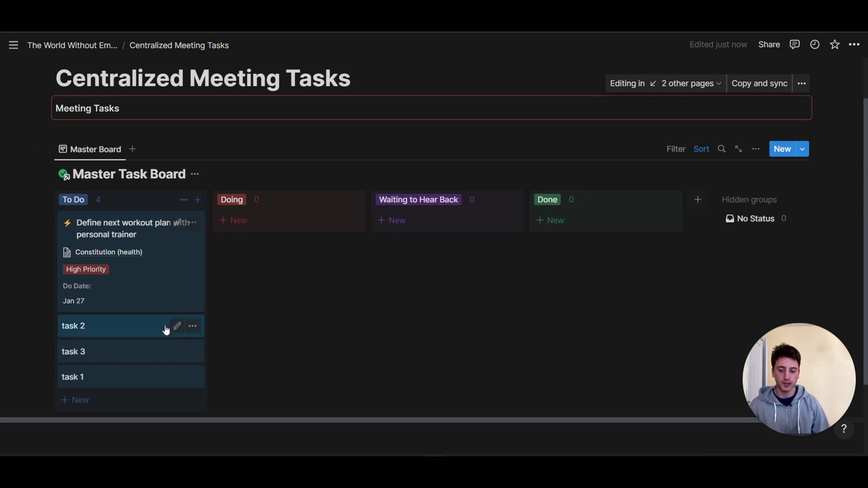
{"action": "left_click", "coordinate": [136, 324]}
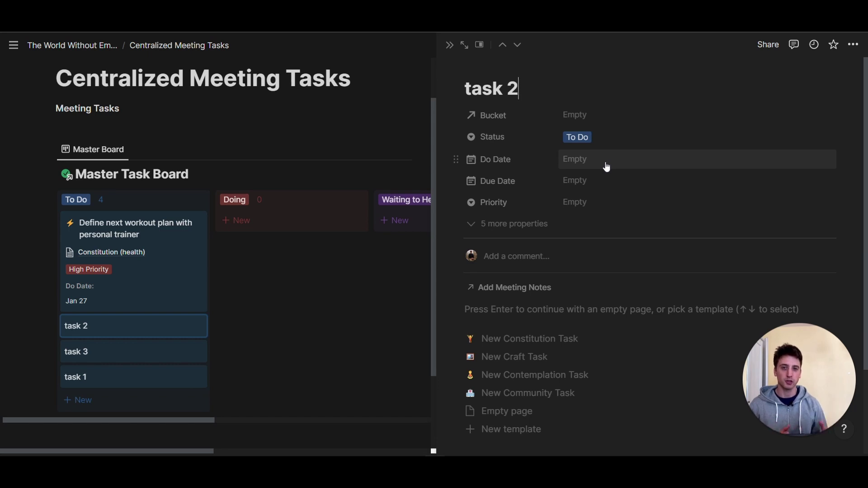
{"action": "left_click", "coordinate": [449, 45]}
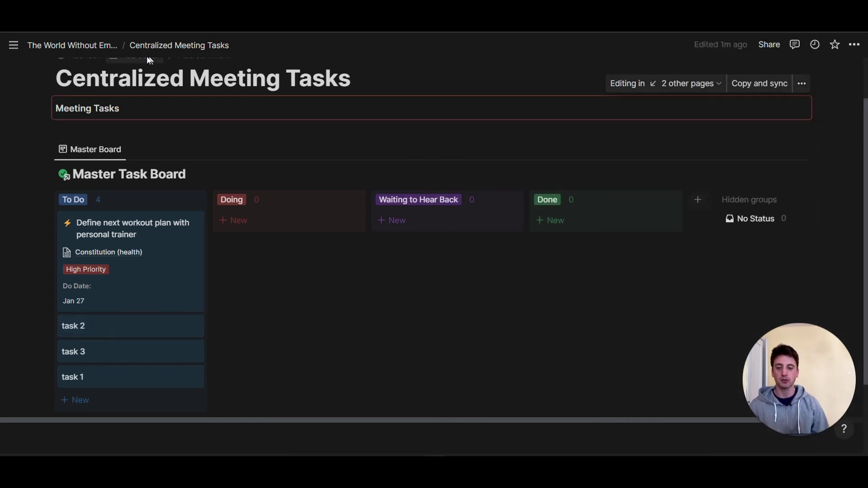
Step: Return to The World Without Email hub page via its breadcrumb
{"action": "left_click", "coordinate": [111, 44]}
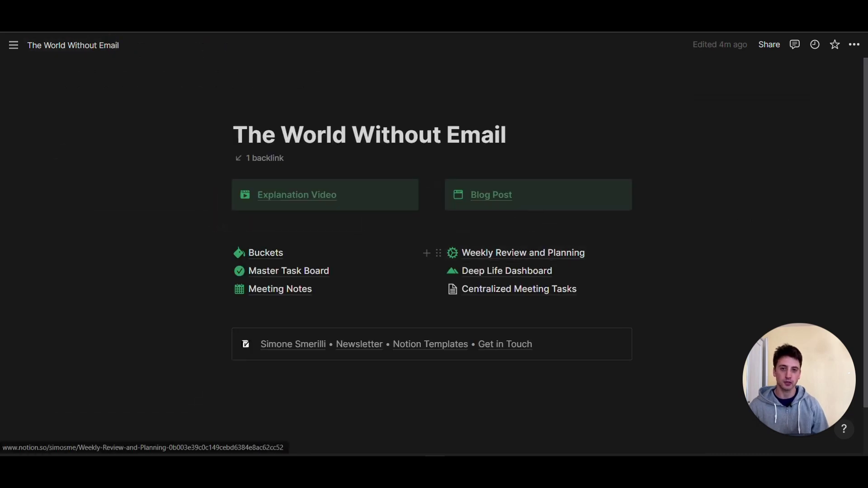